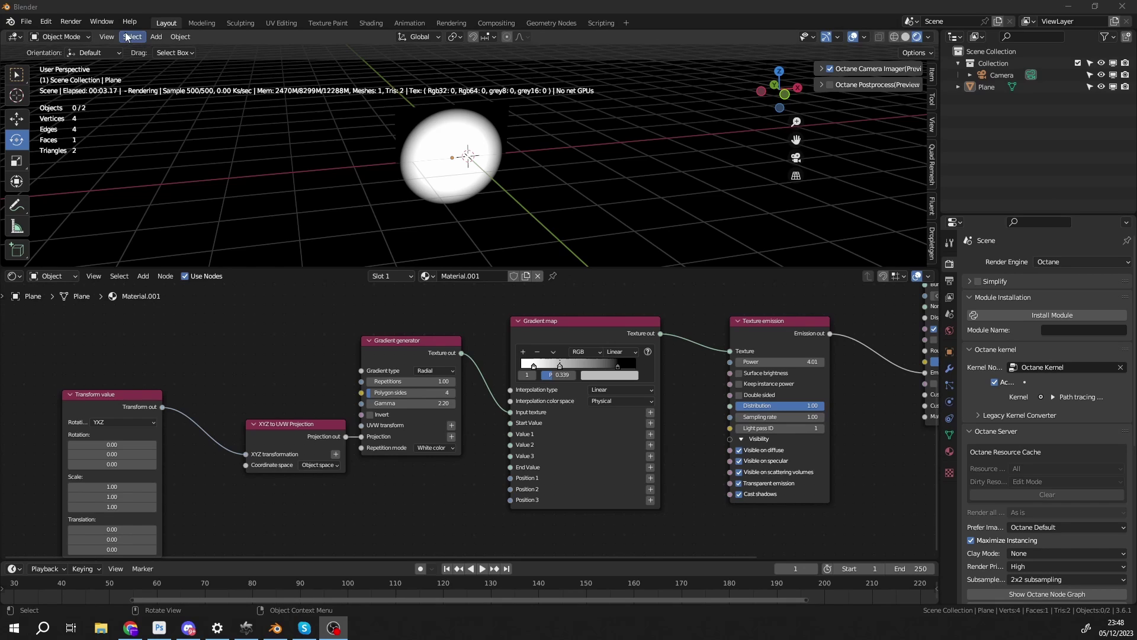
Step: Hide the original glowing Plane in the outliner and add a new mesh plane, Plane.001
click(155, 36)
mouse_move(220, 201)
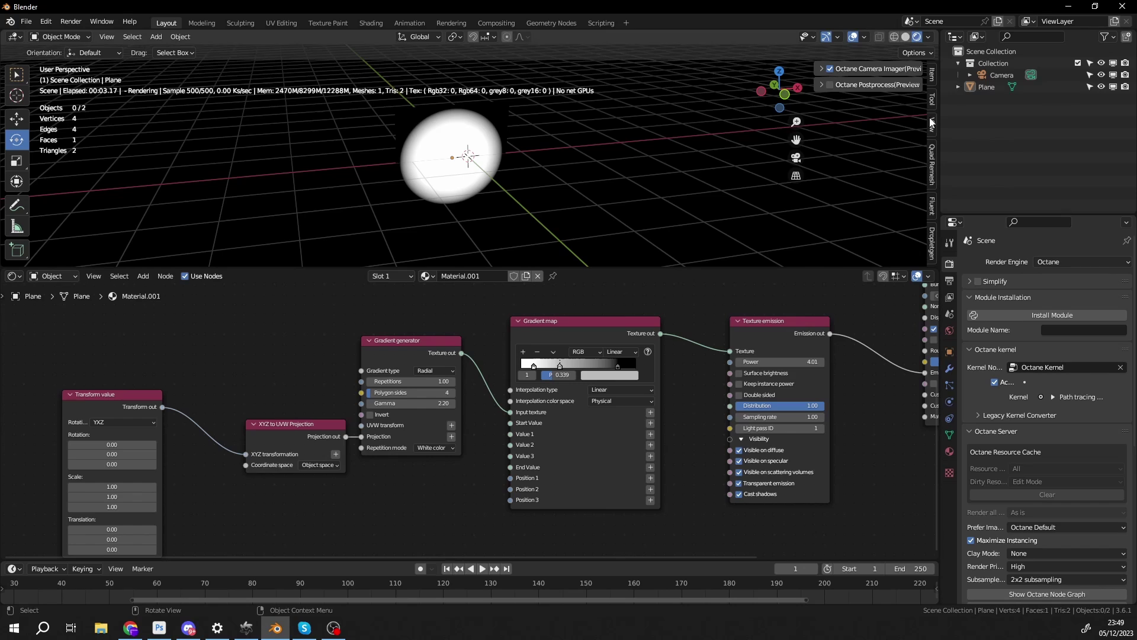
click(1101, 87)
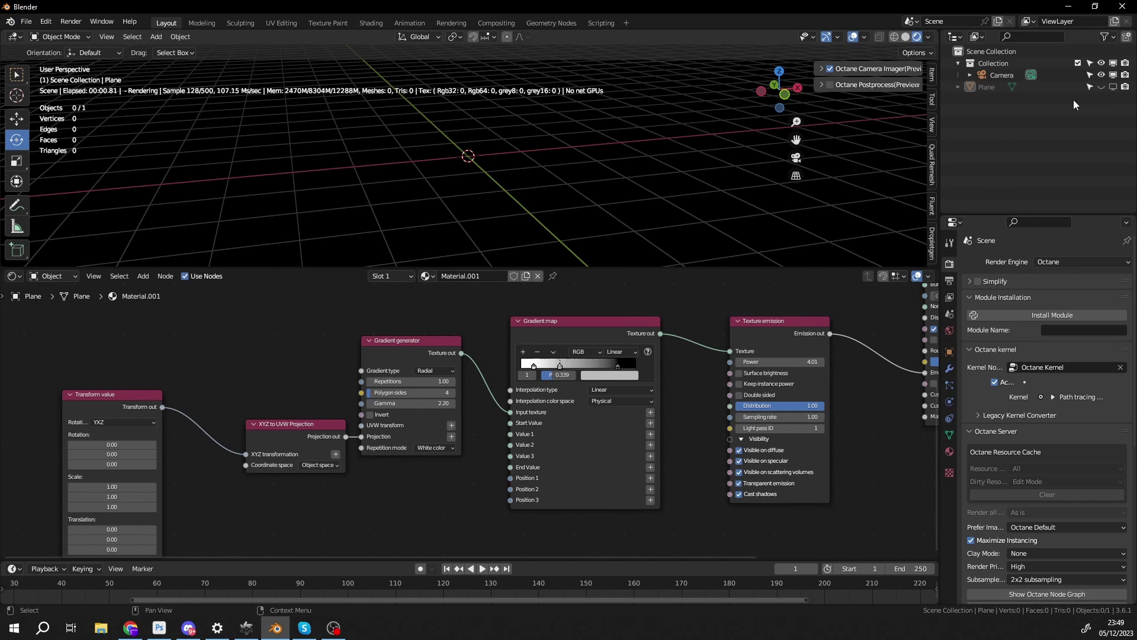
click(157, 37)
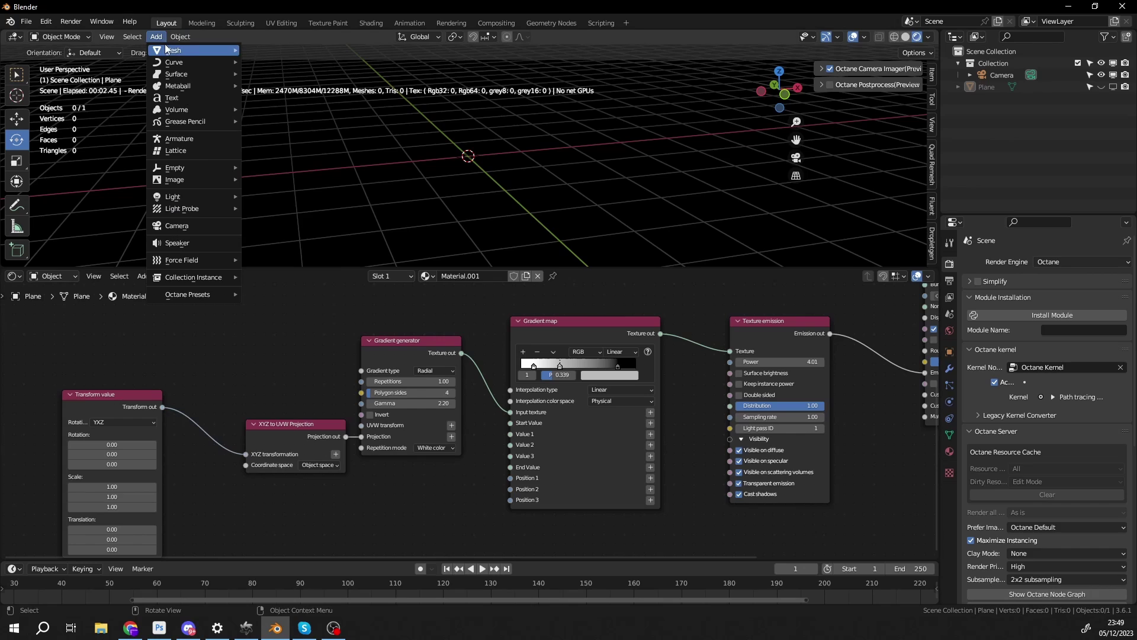
mouse_move(196, 51)
click(267, 61)
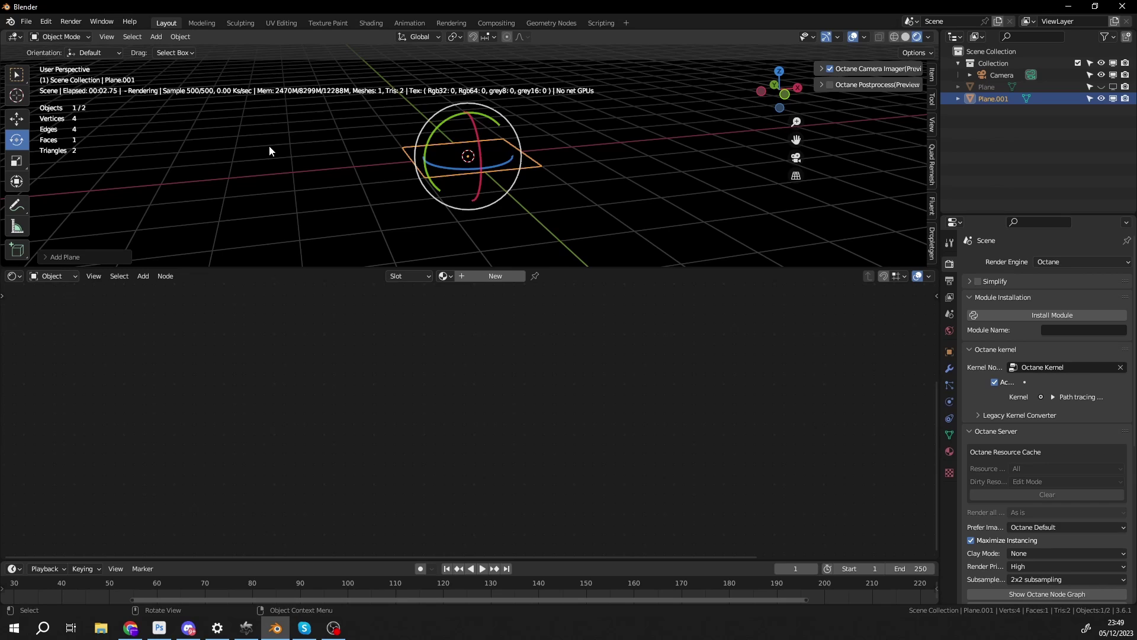
Step: Create a new material, replacing the Universal node with a Diffuse material linked to Surface
click(497, 278)
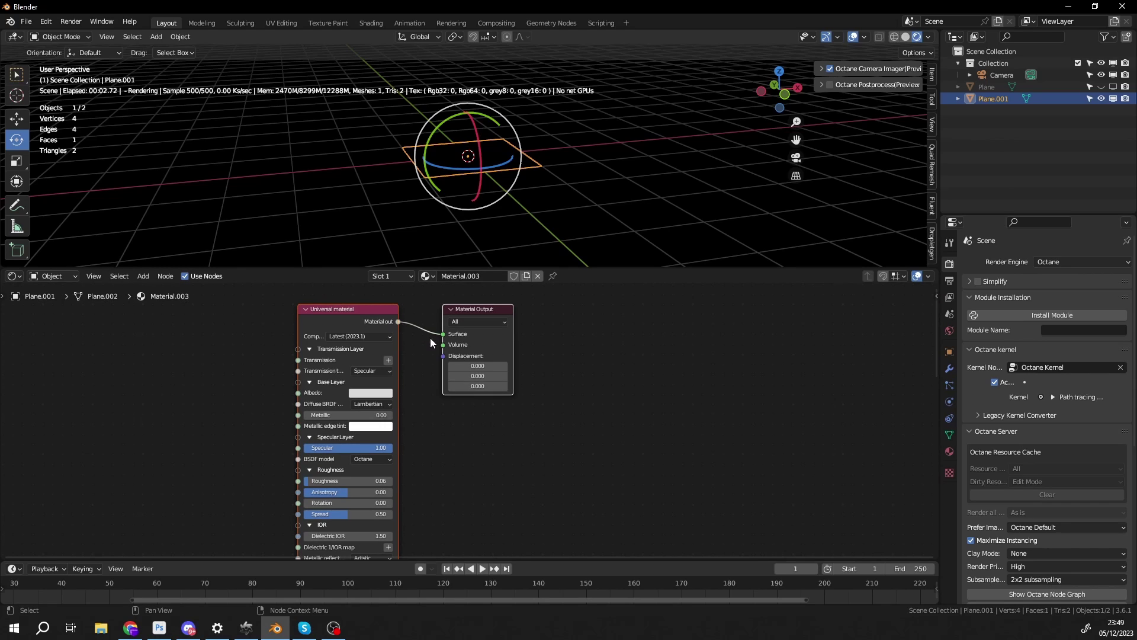
click(340, 315)
key(x)
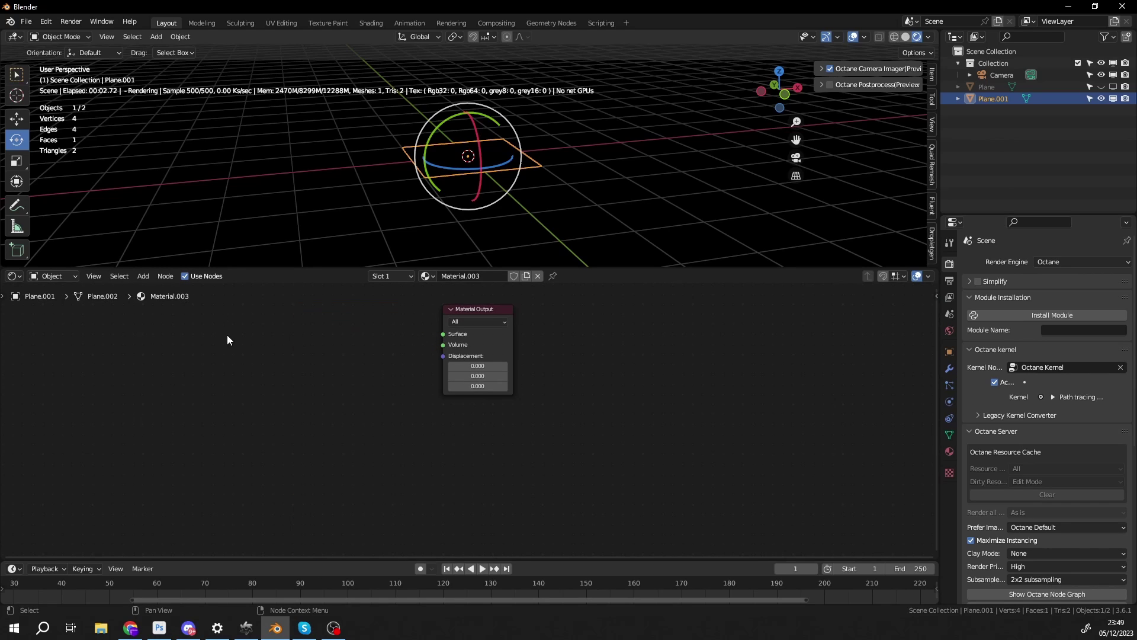
key(shift+a)
text(s)
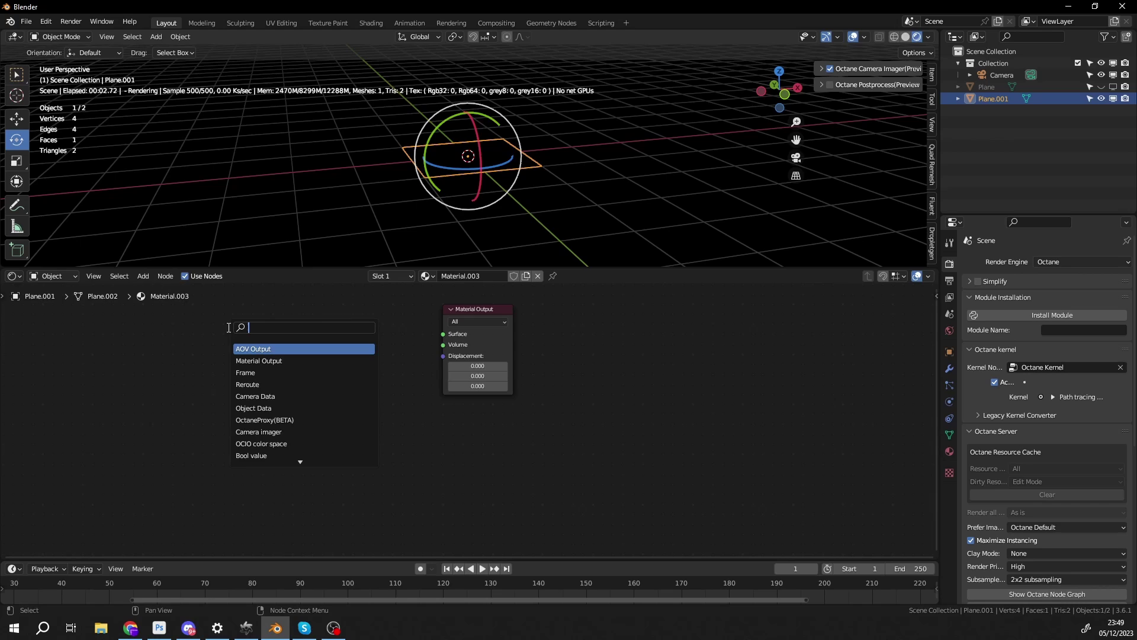
text(diff)
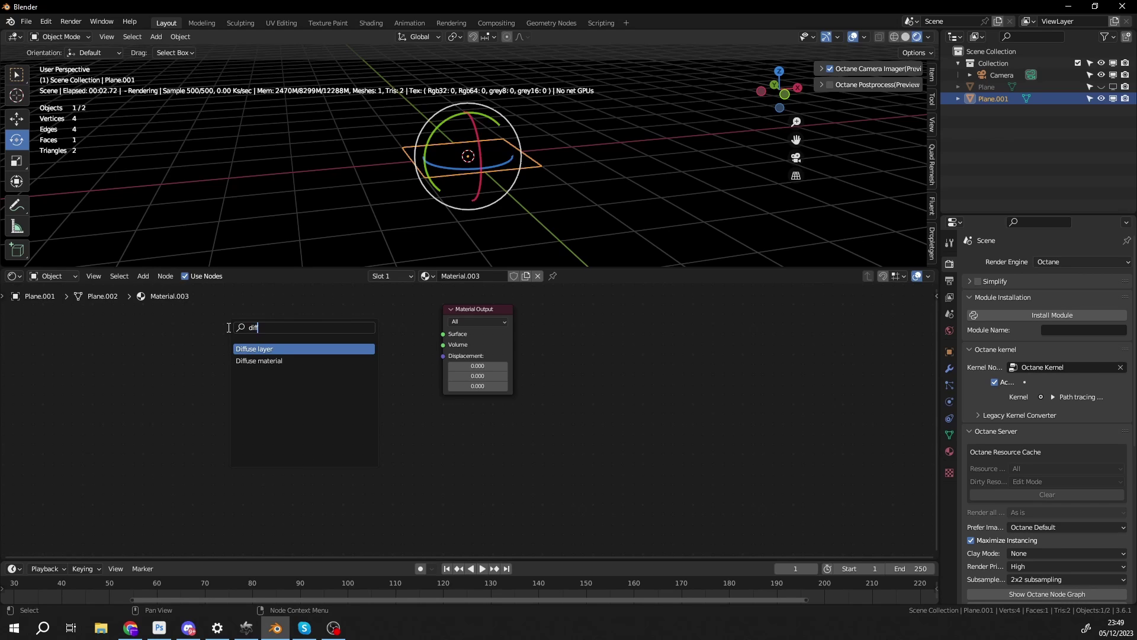
click(281, 361)
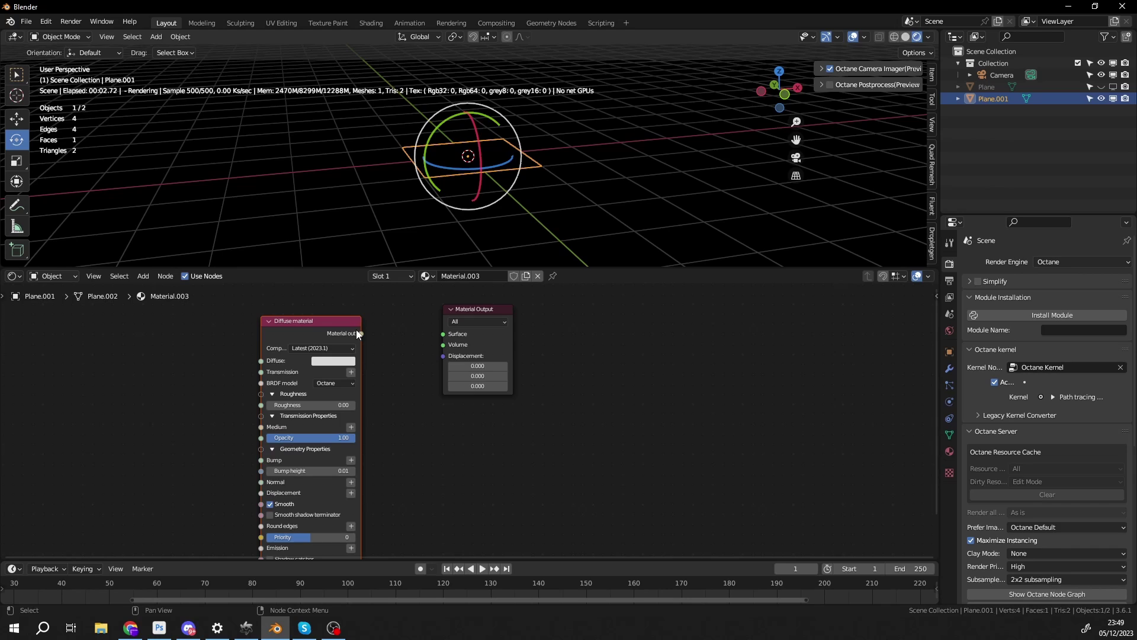
drag(361, 332, 444, 334)
Step: Add a Texture emission node to the Diffuse material's Emission input
middle_drag(438, 393, 471, 412)
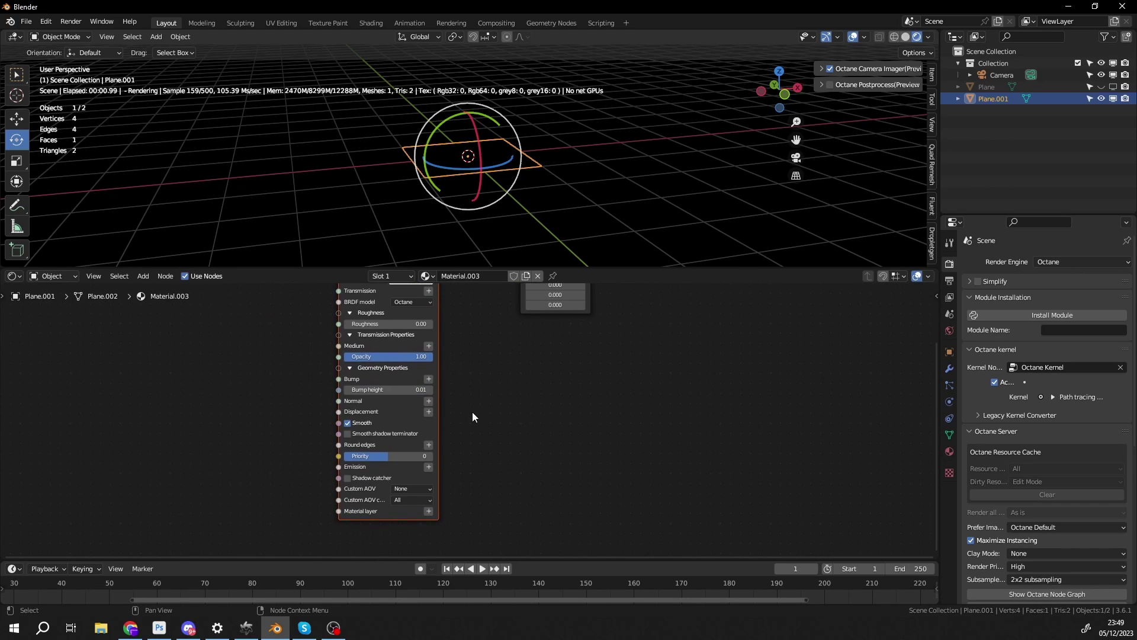
click(429, 467)
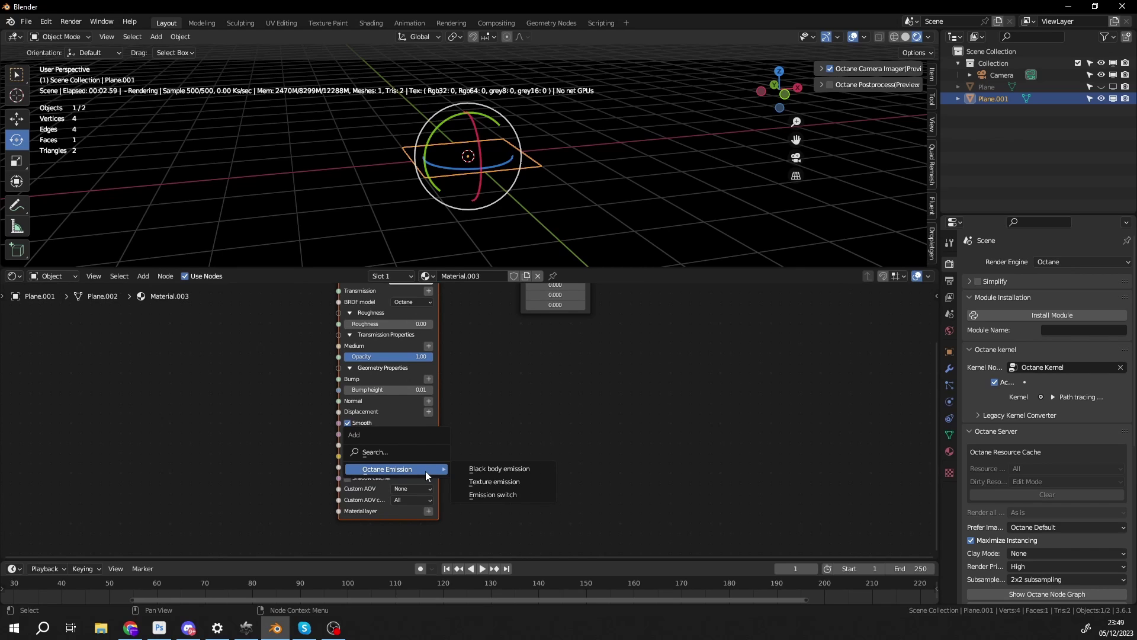
click(505, 483)
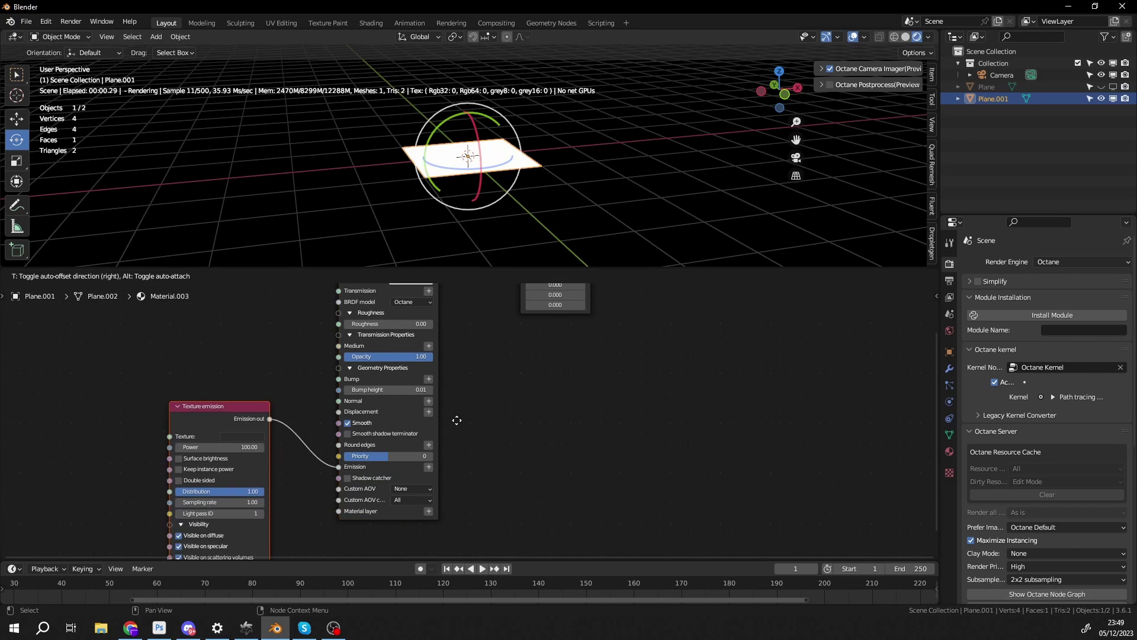
click(441, 373)
key(Home)
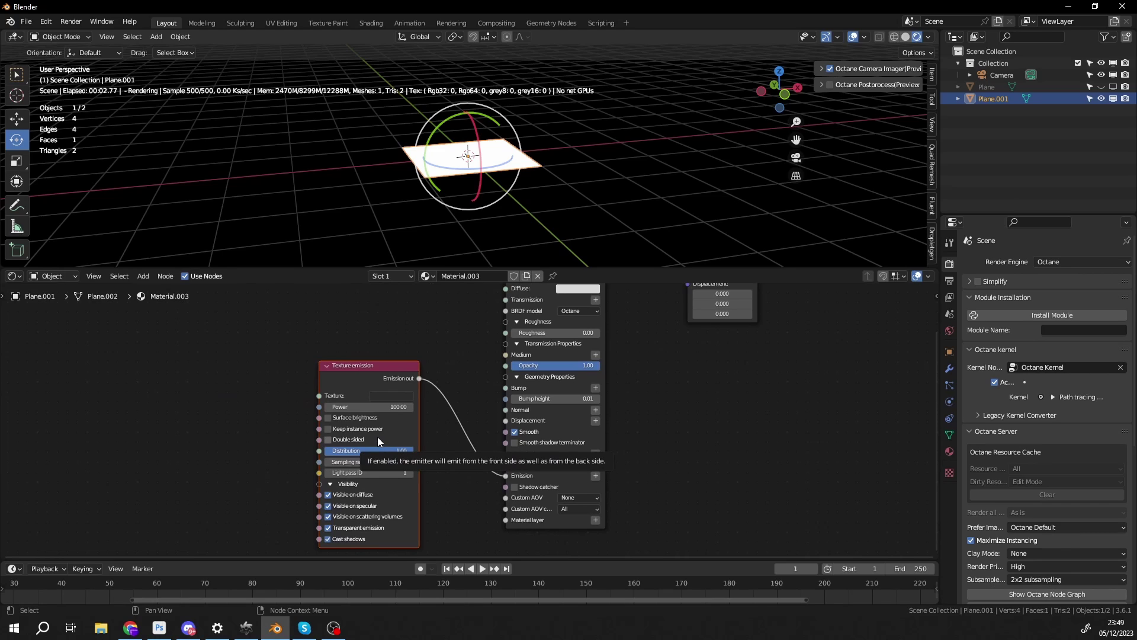
Step: Add a Gradient map node and link it into the Texture emission's Texture input
key(shift+a)
click(378, 436)
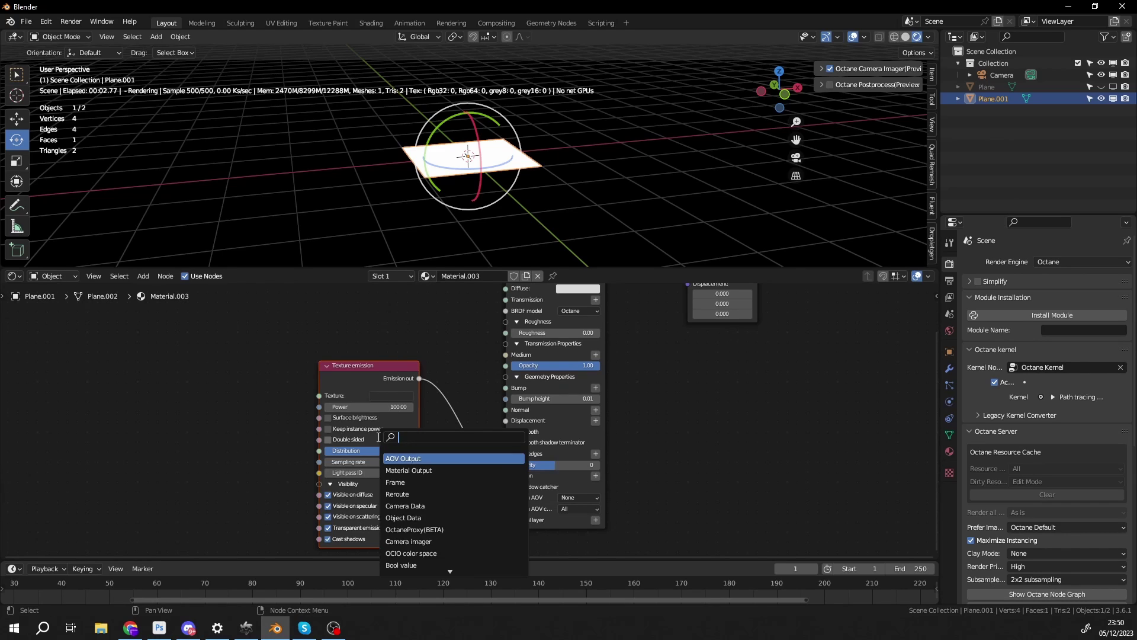
text(grad)
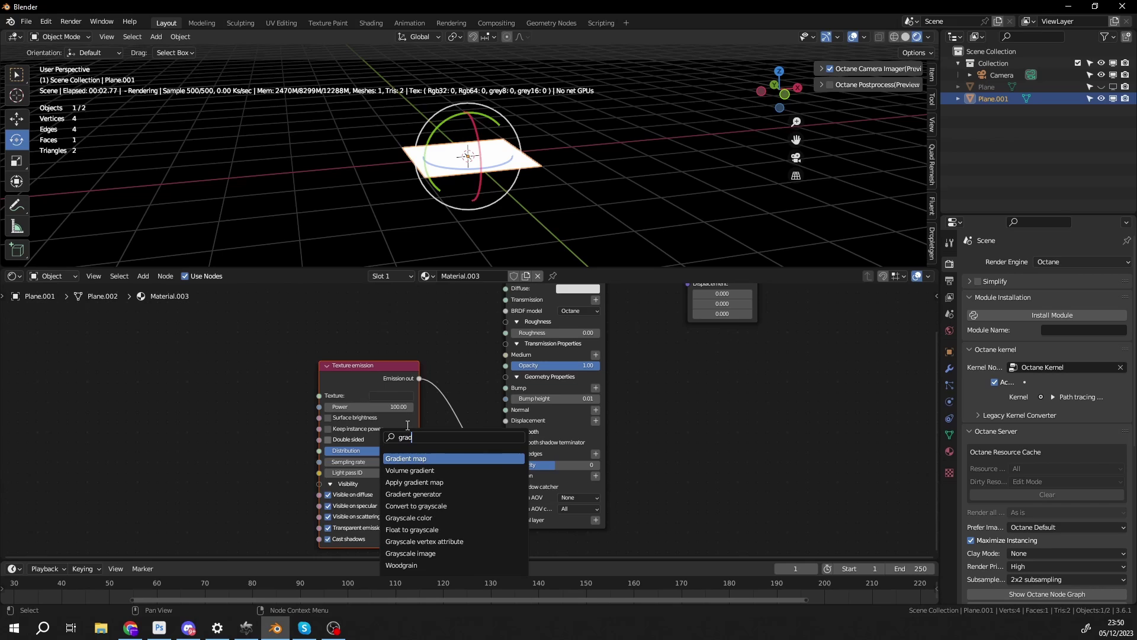
click(429, 458)
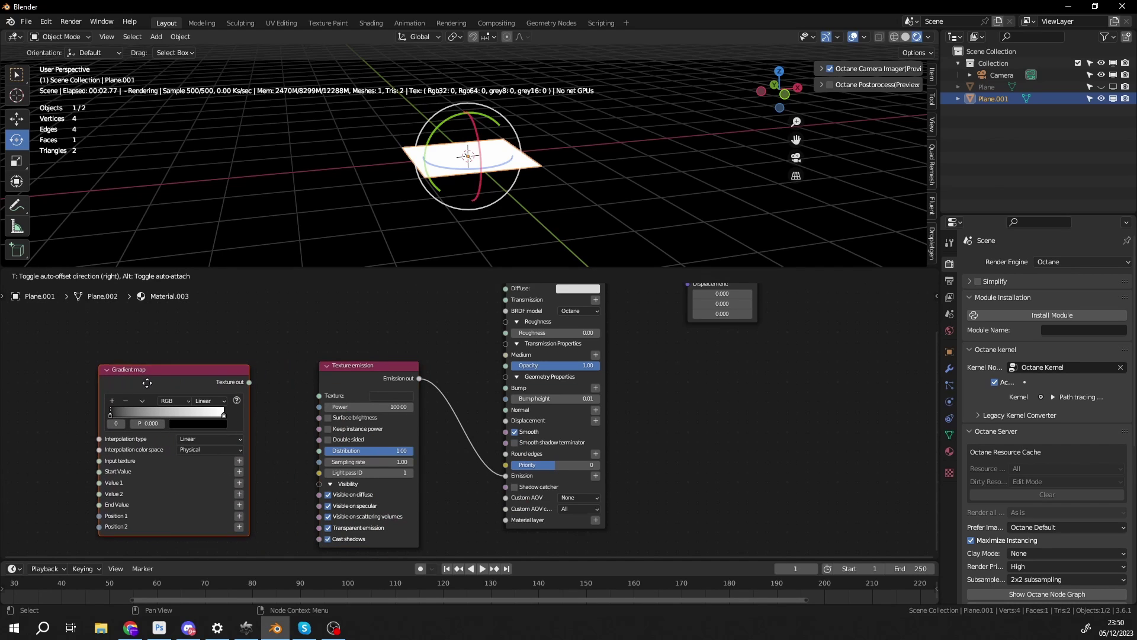
click(177, 379)
drag(249, 383, 318, 395)
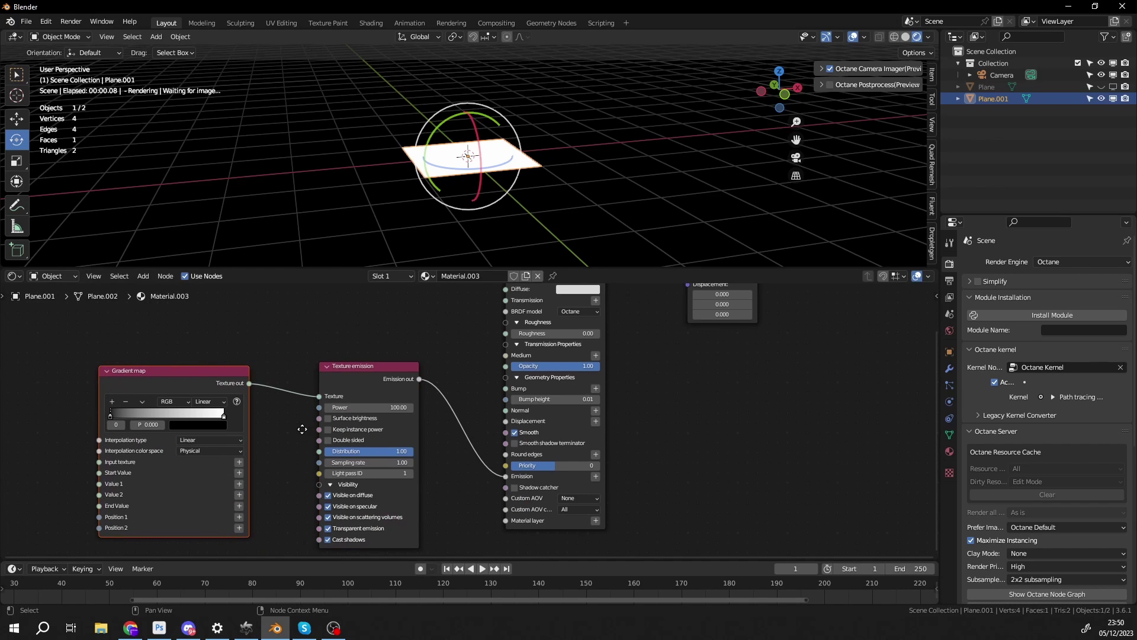
middle_drag(302, 428, 468, 424)
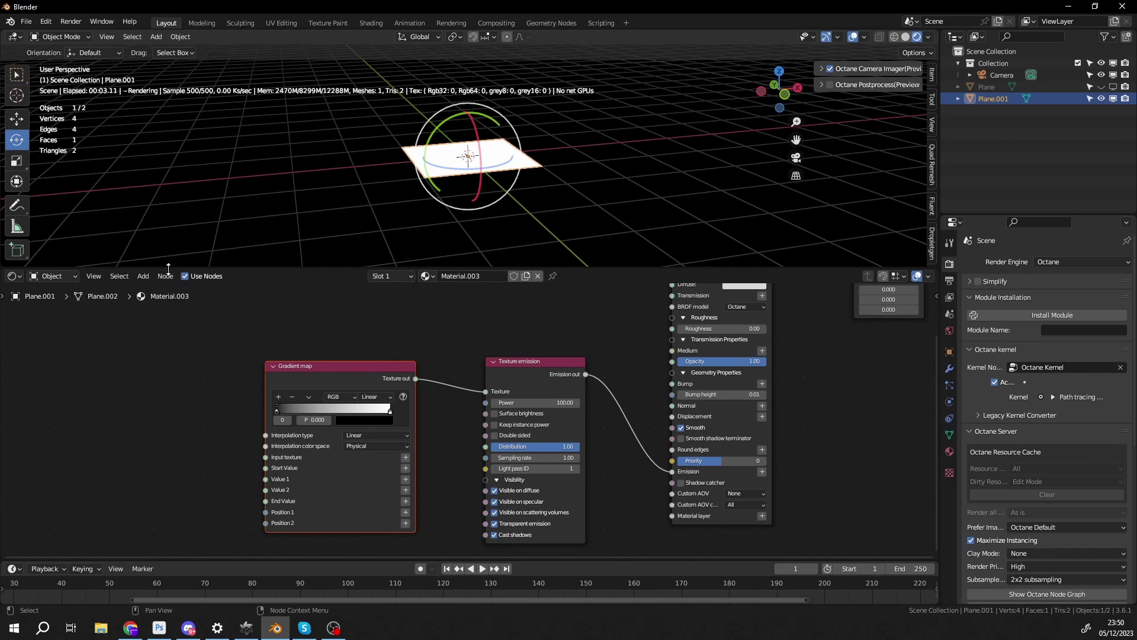
Step: Add a Gradient generator node and connect it to the Gradient map's Input texture
click(148, 276)
click(155, 289)
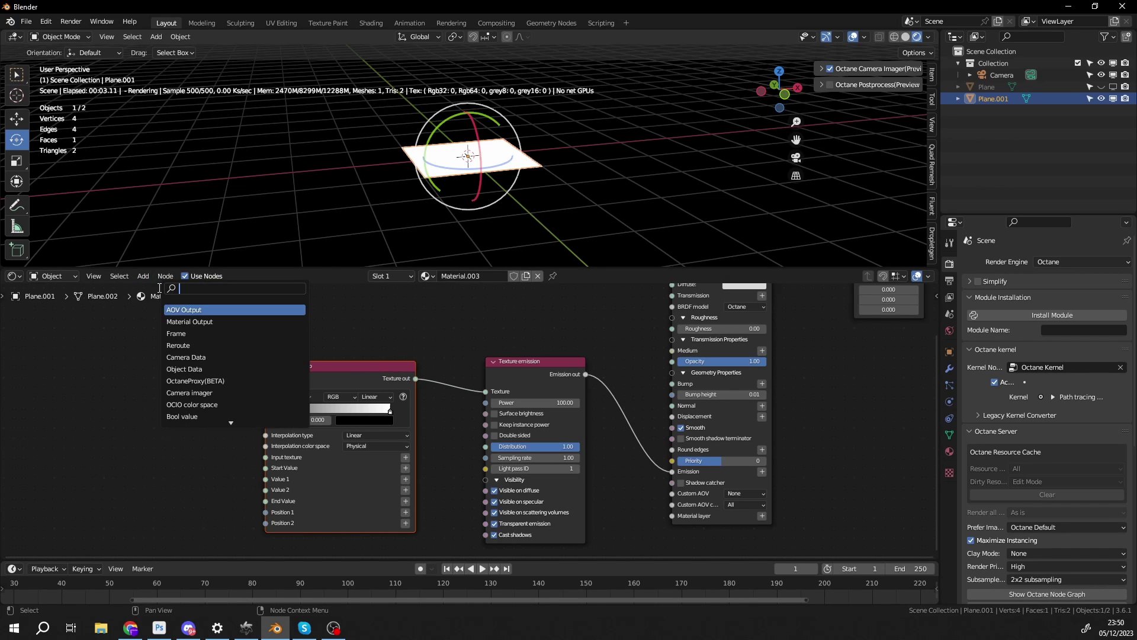
text(grad)
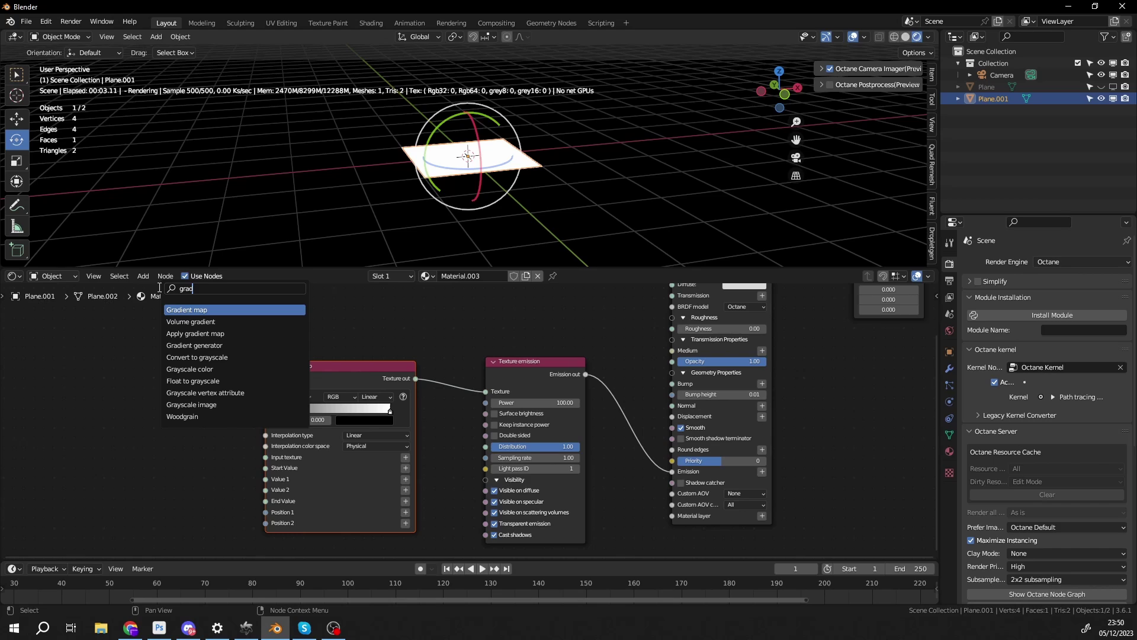
key(Down)
key(Down)
key(Down)
key(Return)
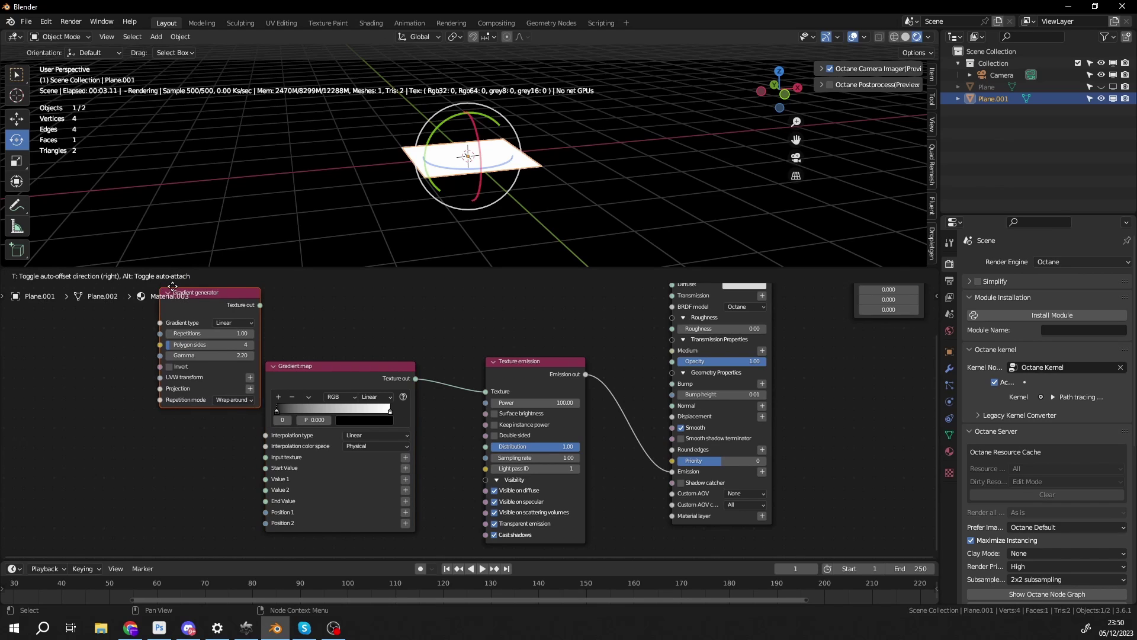
click(79, 365)
drag(186, 388, 265, 456)
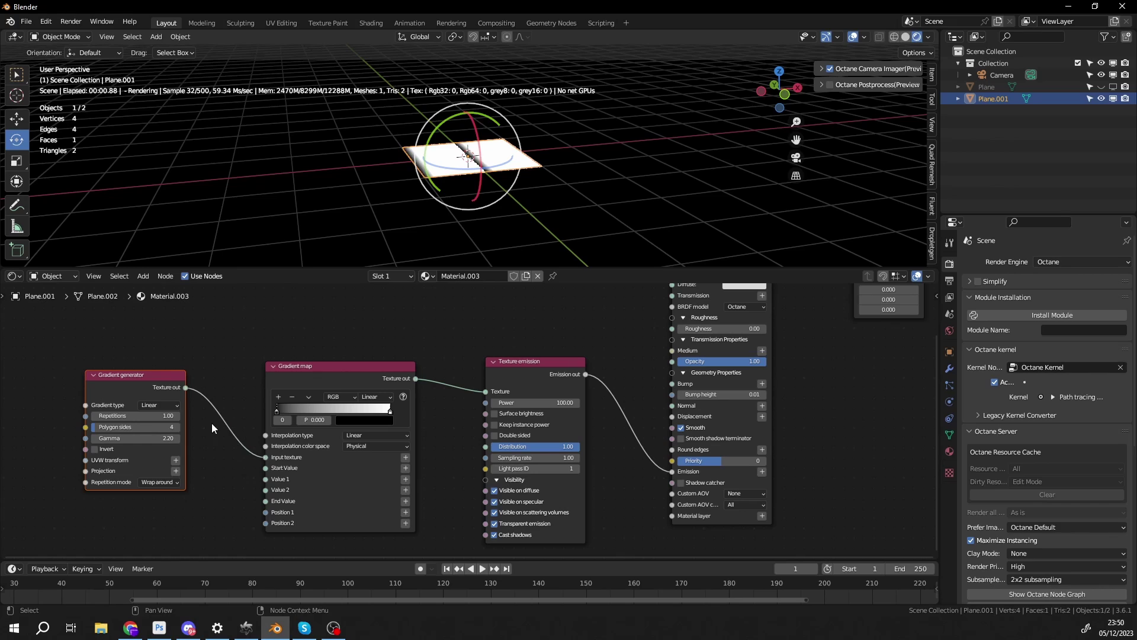
Step: Set the Gradient generator's gradient type to Radial
middle_drag(228, 428, 264, 419)
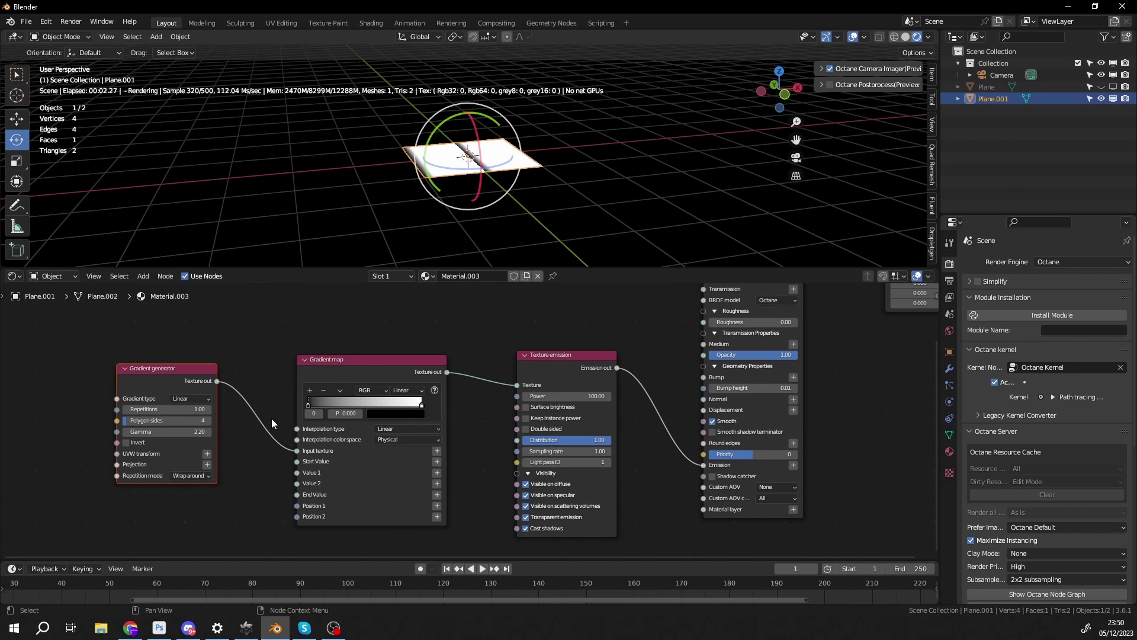
scroll(258, 436, up, 1)
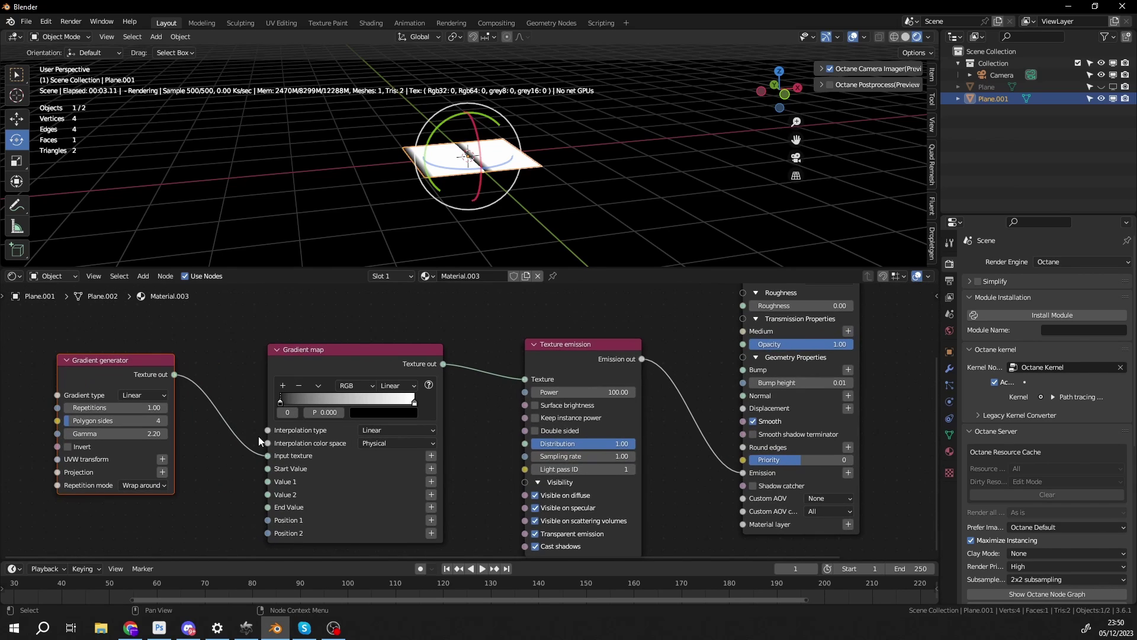
click(140, 396)
click(149, 420)
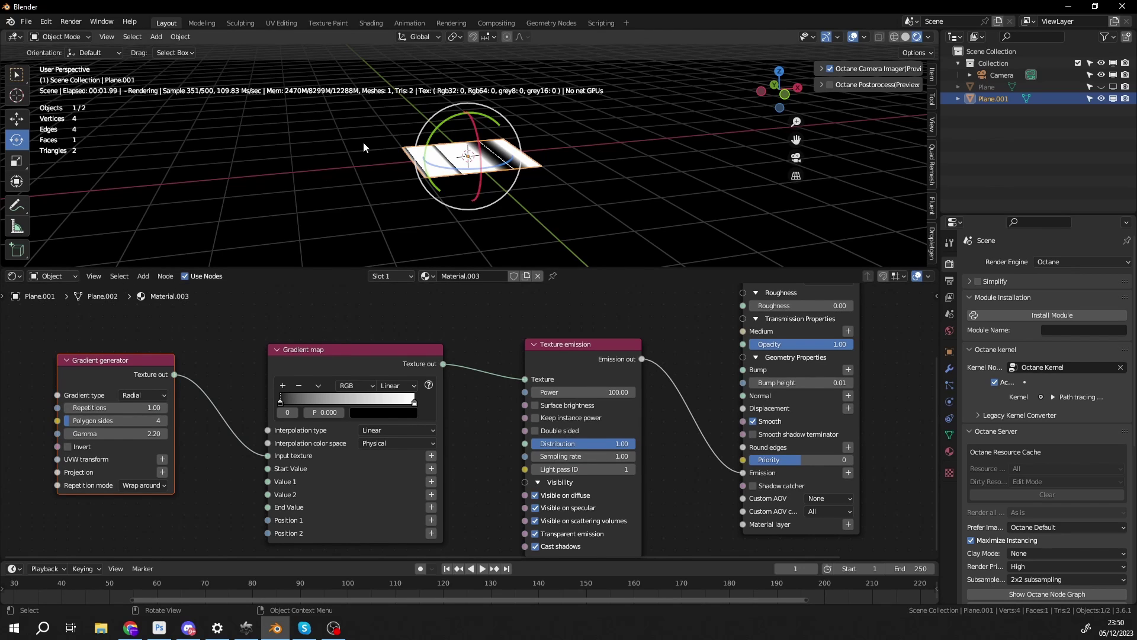
middle_drag(212, 381, 380, 382)
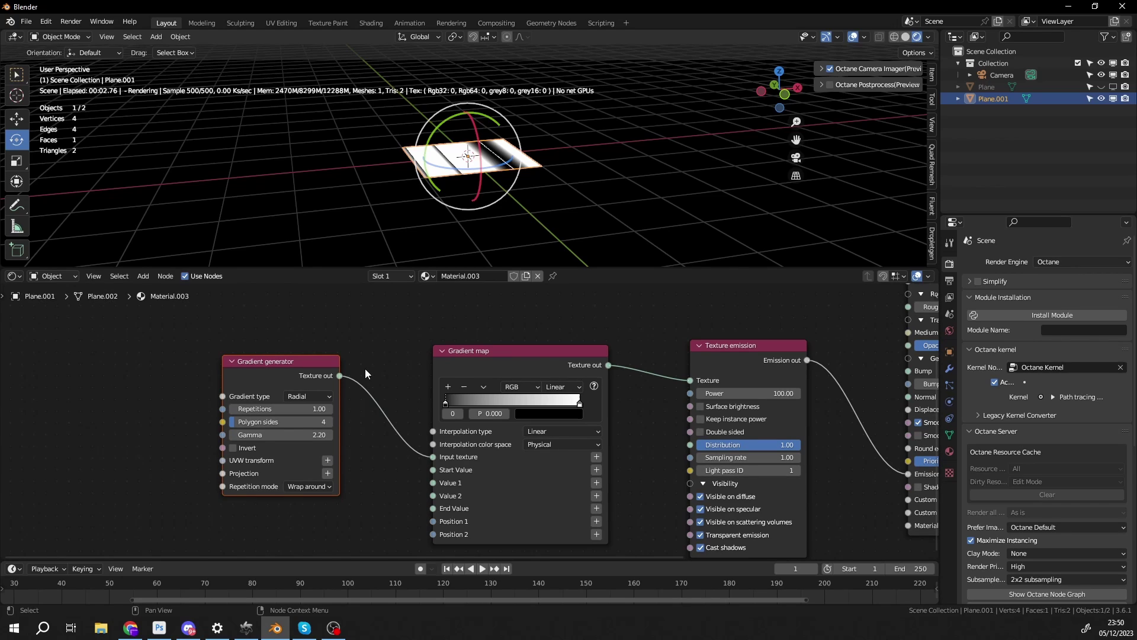
Step: Add a Transform value node and link it to the Gradient generator's UVW transform input
click(137, 272)
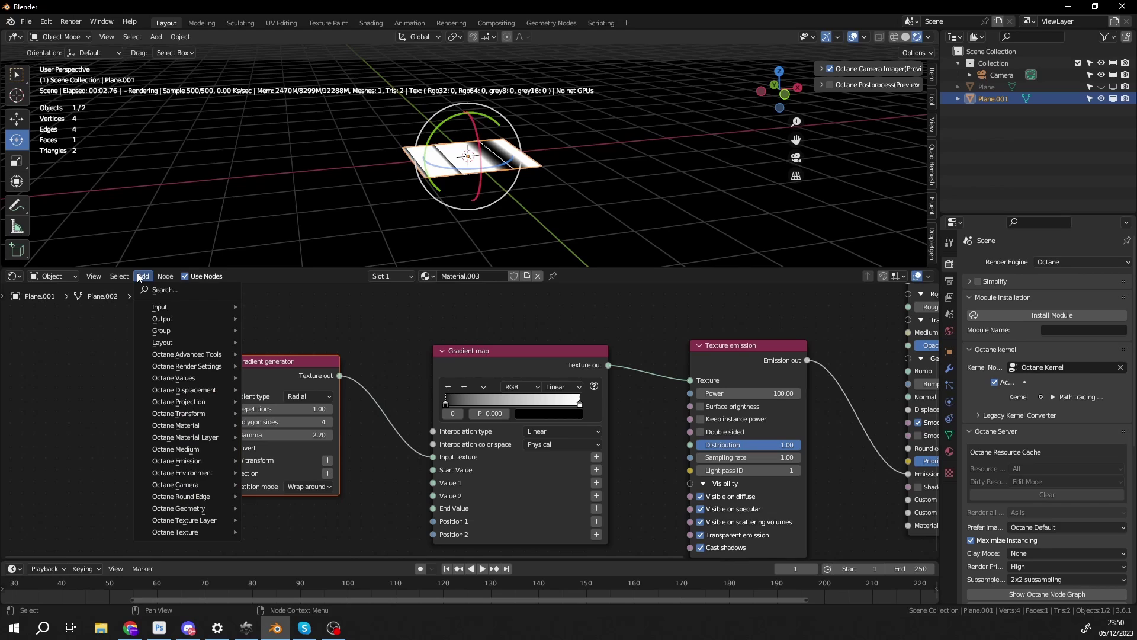
click(166, 290)
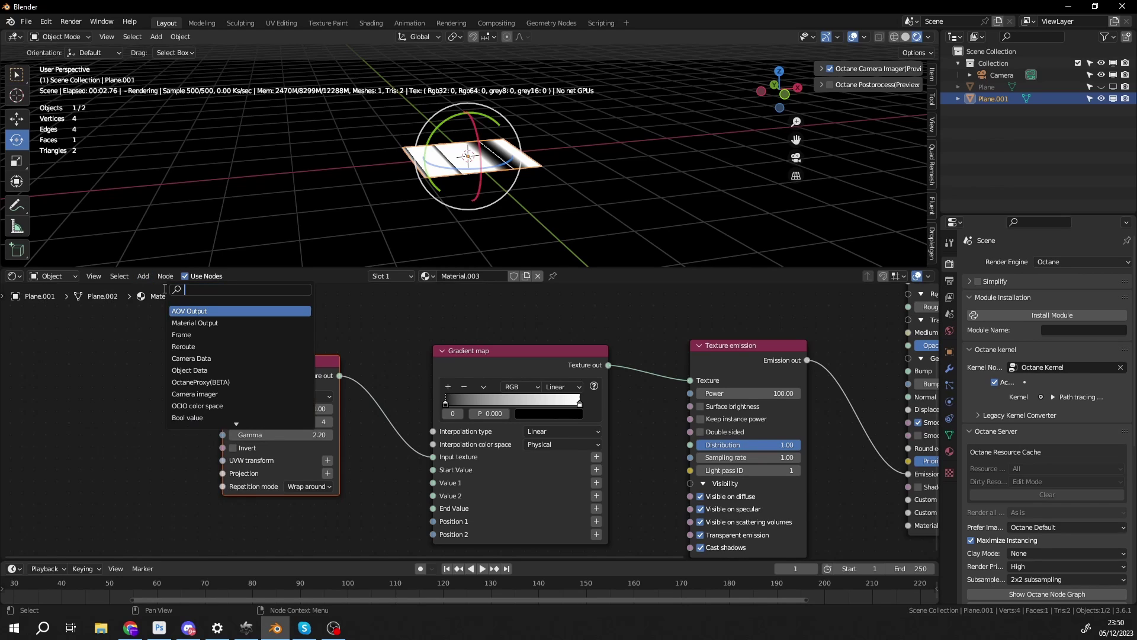
text(tras)
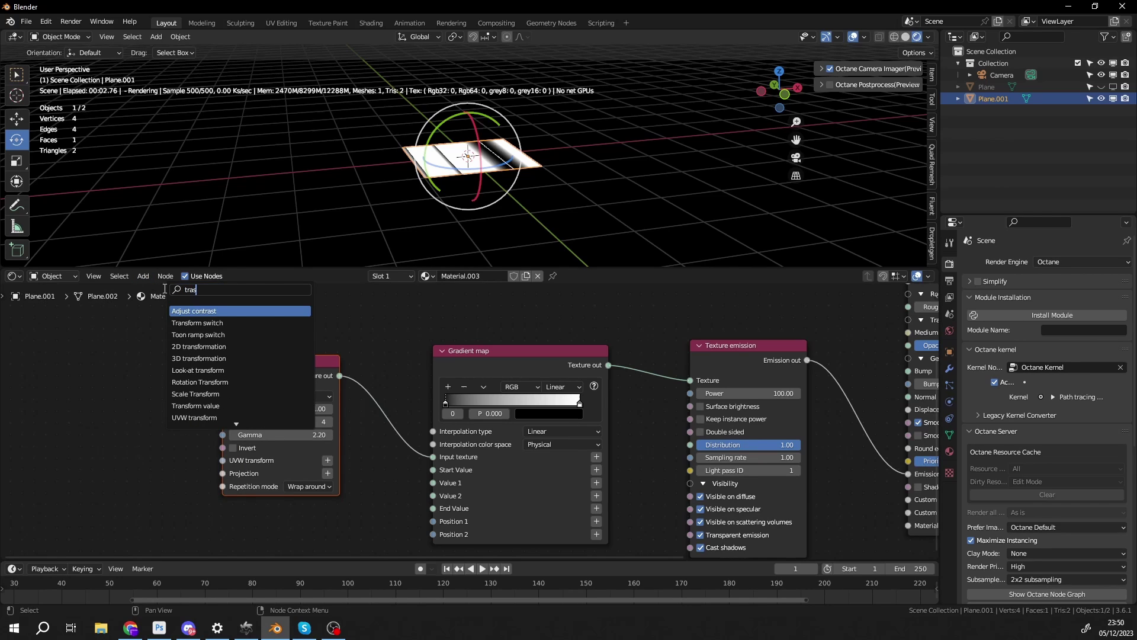
click(215, 405)
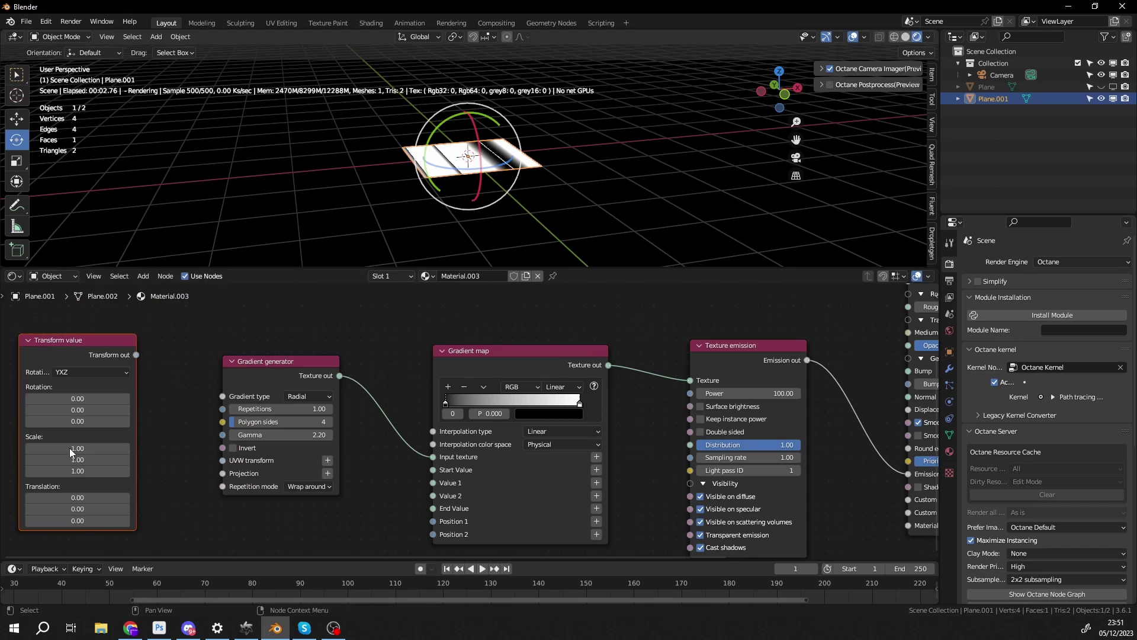
click(128, 362)
drag(134, 354, 225, 461)
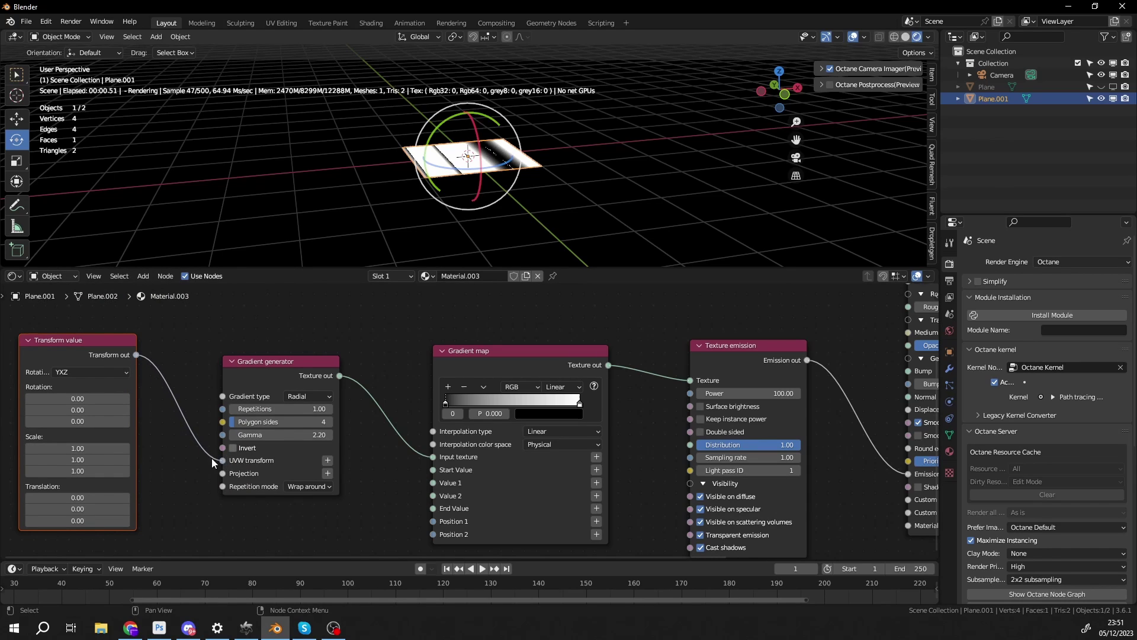
middle_drag(211, 457, 248, 457)
Step: Set the Transform value's Rotation X to 90 and Translation X to -0.5
click(116, 398)
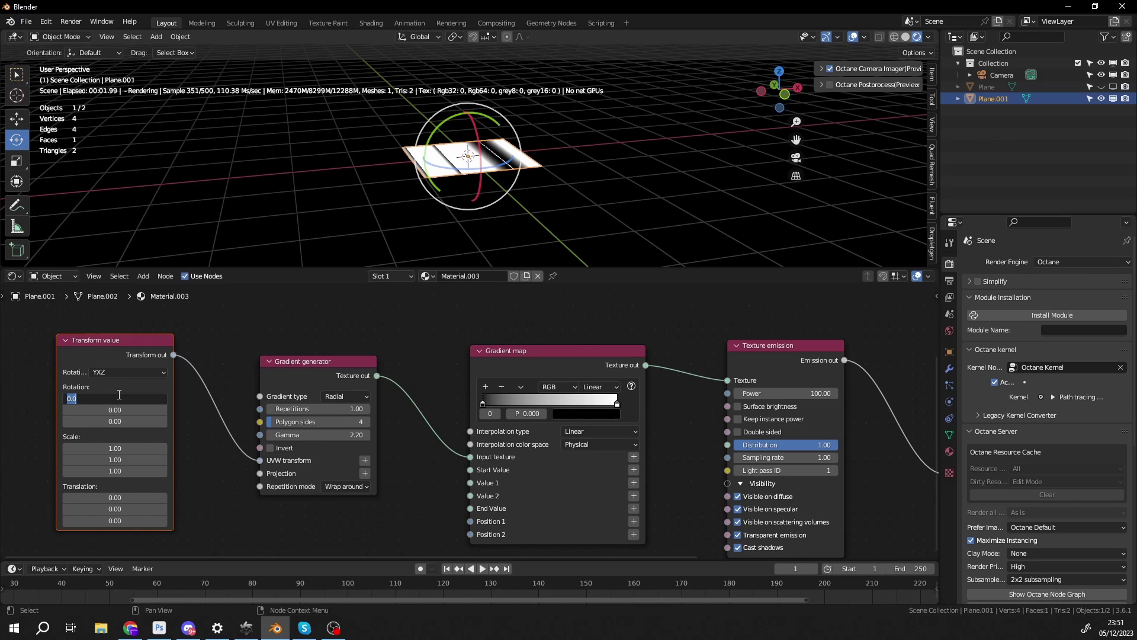
text(90)
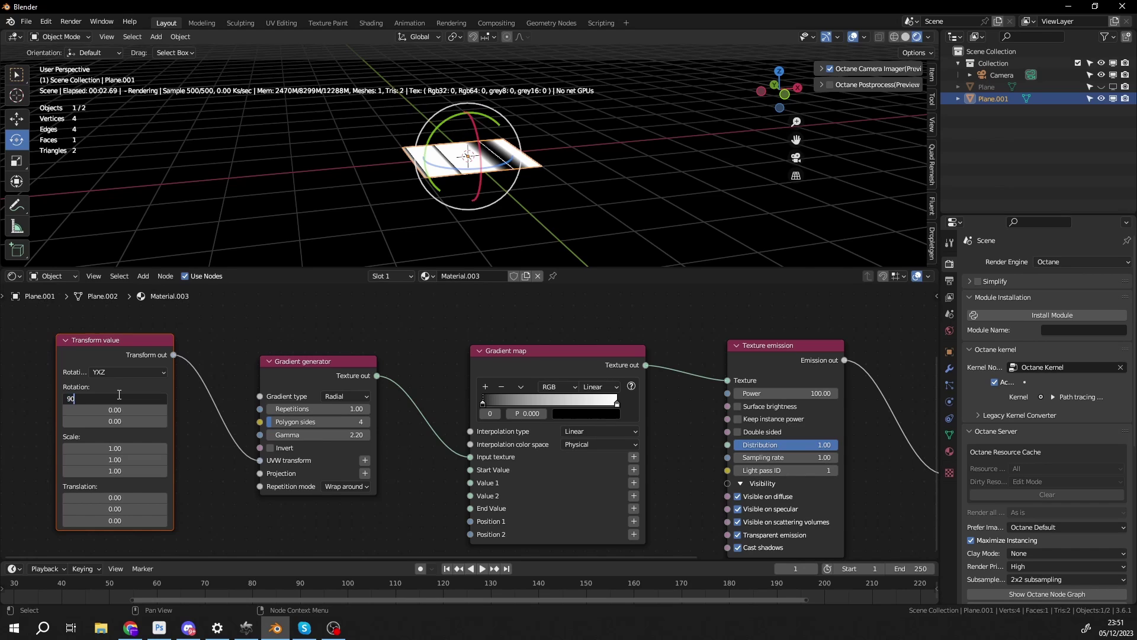
key(Tab)
key(Tab)
key(Tab)
key(Tab)
key(Tab)
key(Tab)
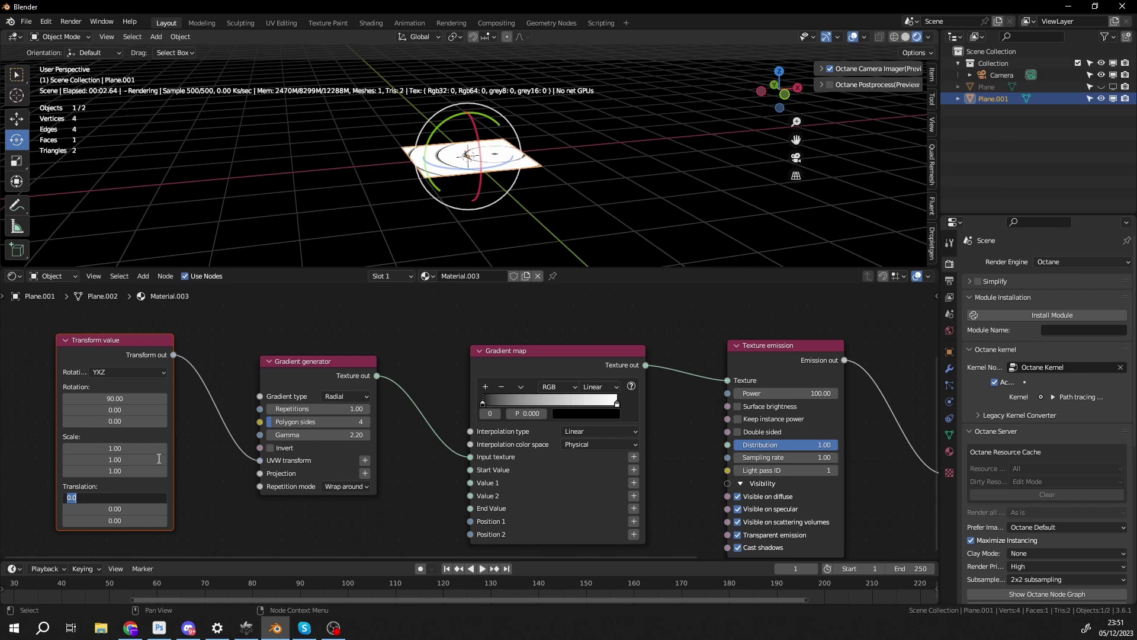
text(-0.5)
key(Return)
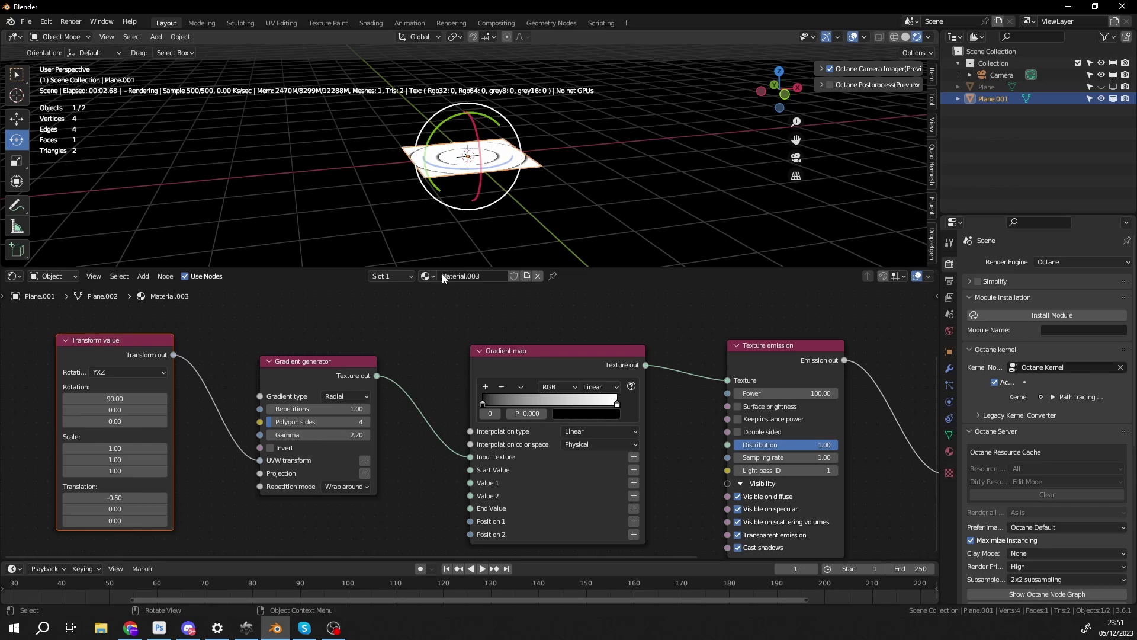
scroll(537, 223, up, 4)
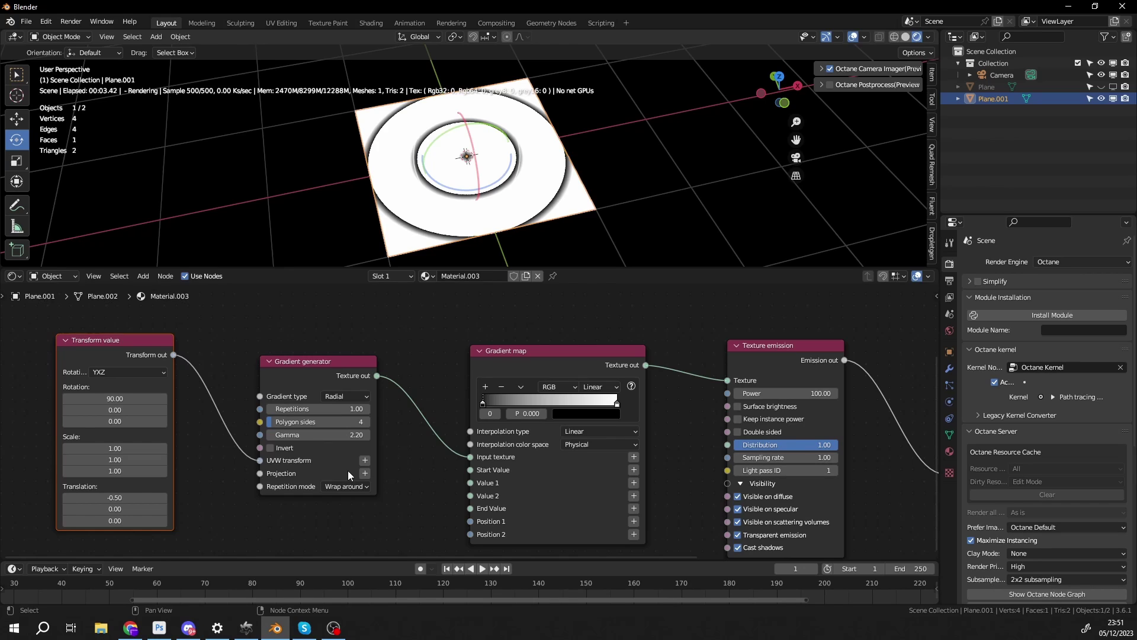
Step: Set the Gradient generator's Repetition mode to White color
click(350, 487)
click(350, 487)
click(351, 551)
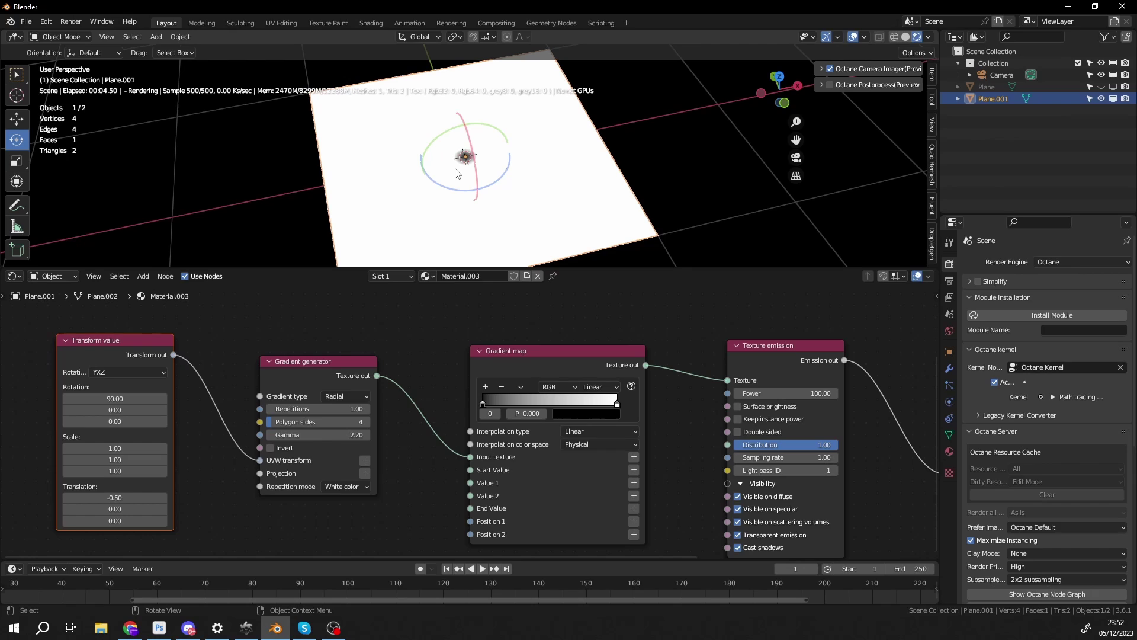
Step: Flip the Gradient map's color ramp and set the emission power to 1
click(520, 386)
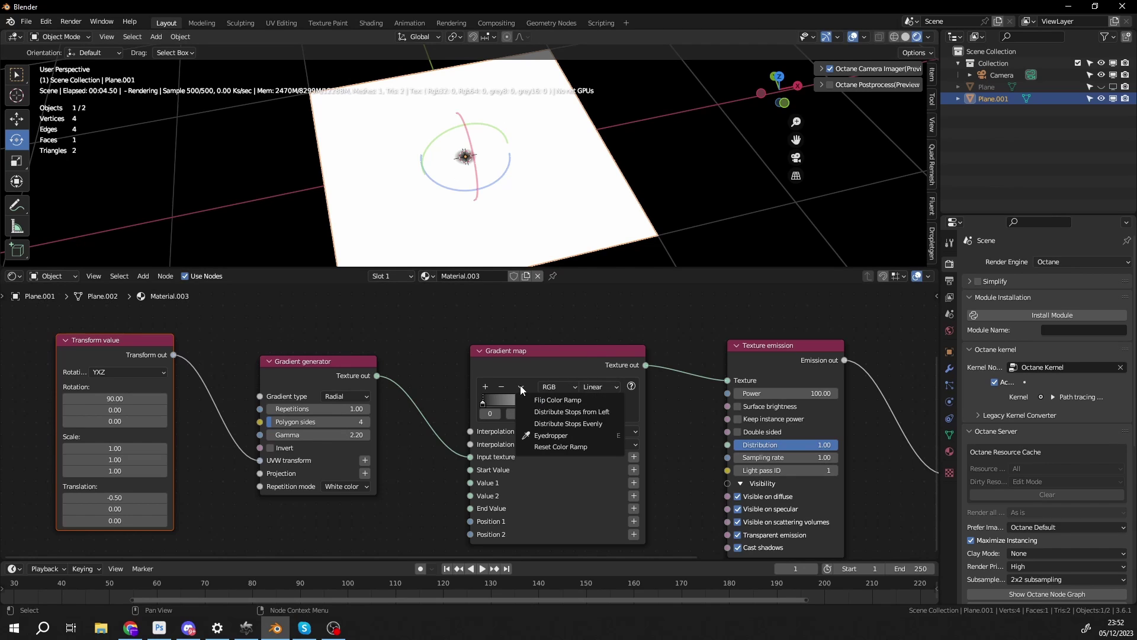
click(557, 400)
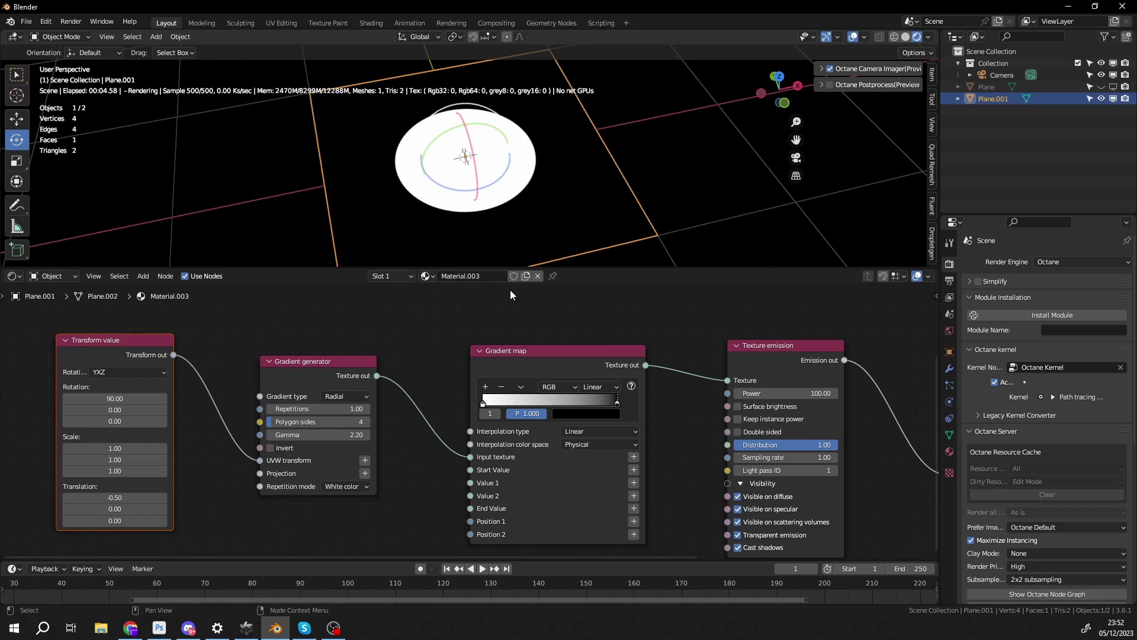
click(802, 391)
text(1)
key(Return)
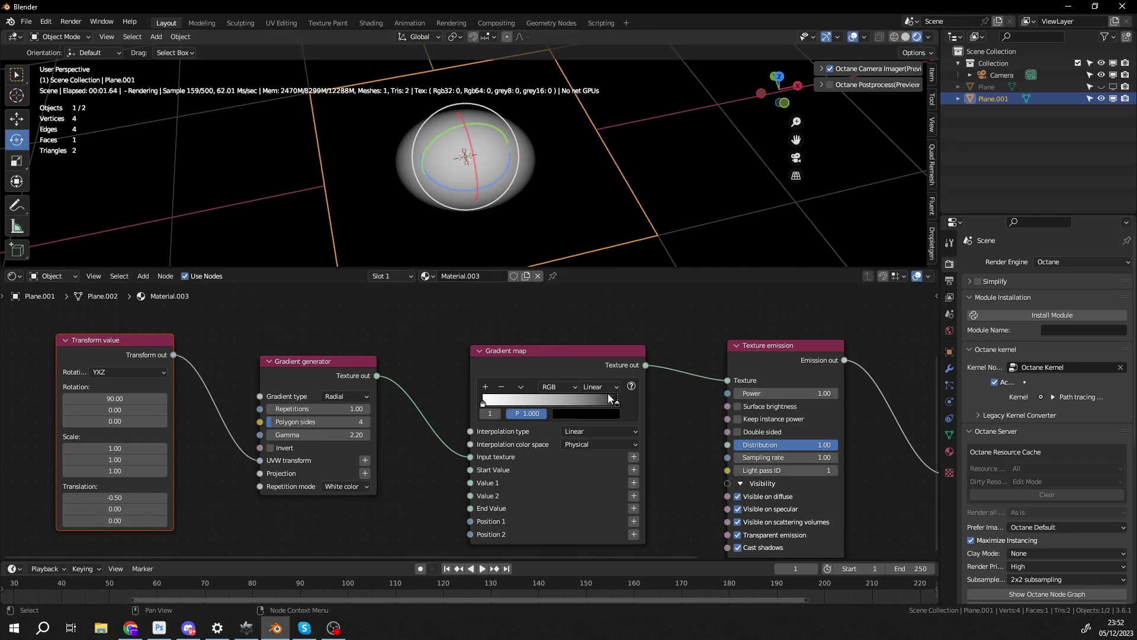
Step: Move the ramp stops to about 0.045 and 0.7, and add a grey stop at 0.221
drag(613, 409, 575, 408)
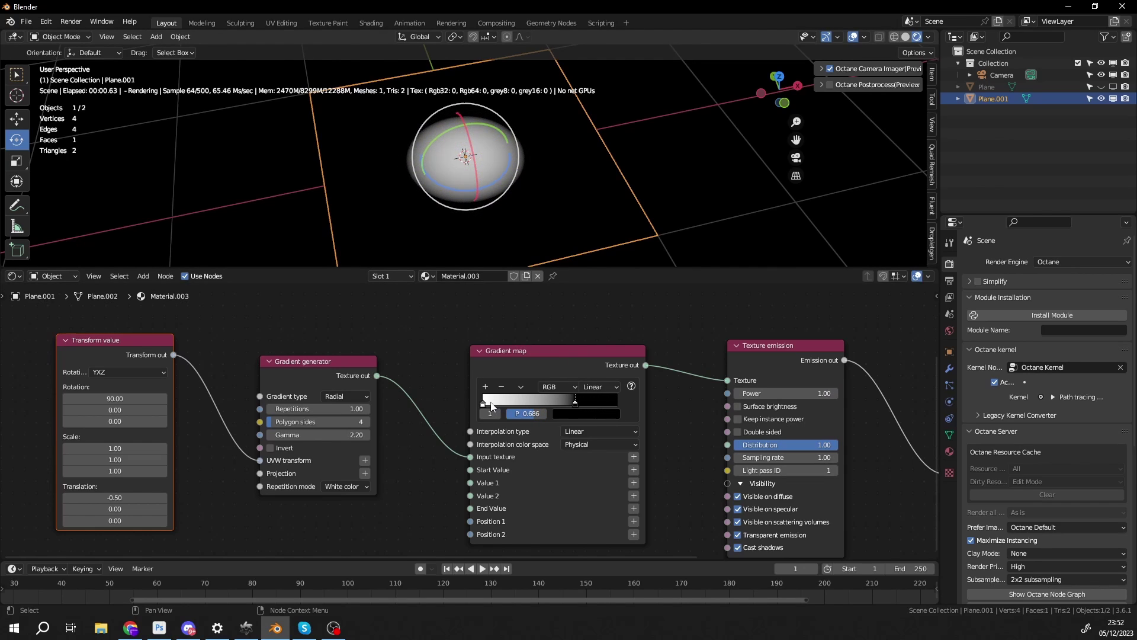
drag(484, 409, 492, 409)
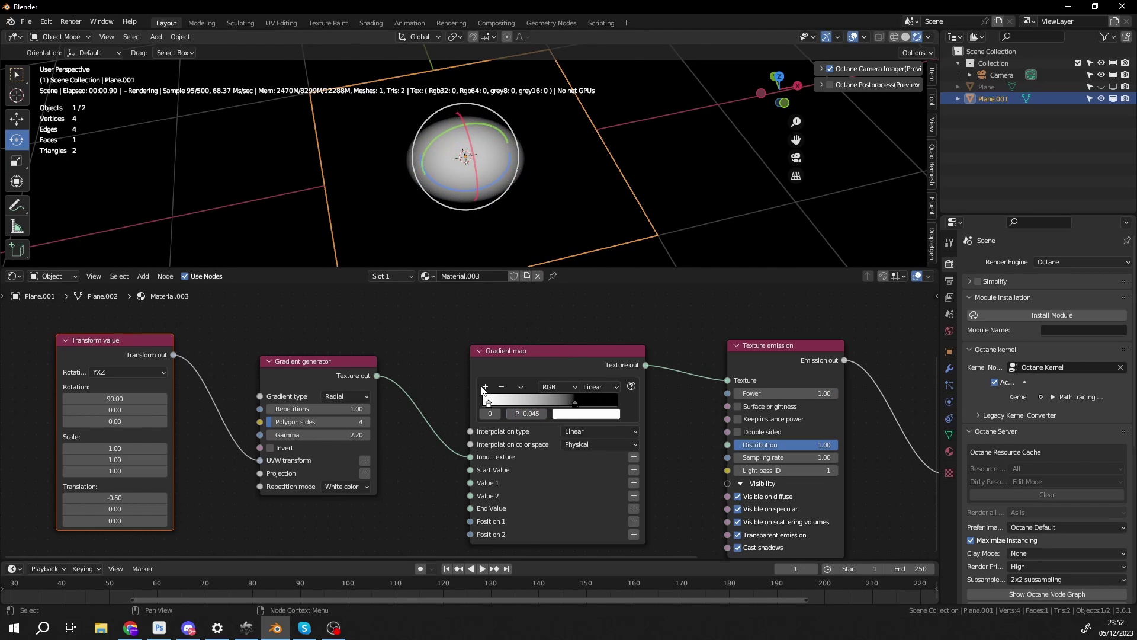
click(485, 387)
drag(524, 404, 506, 405)
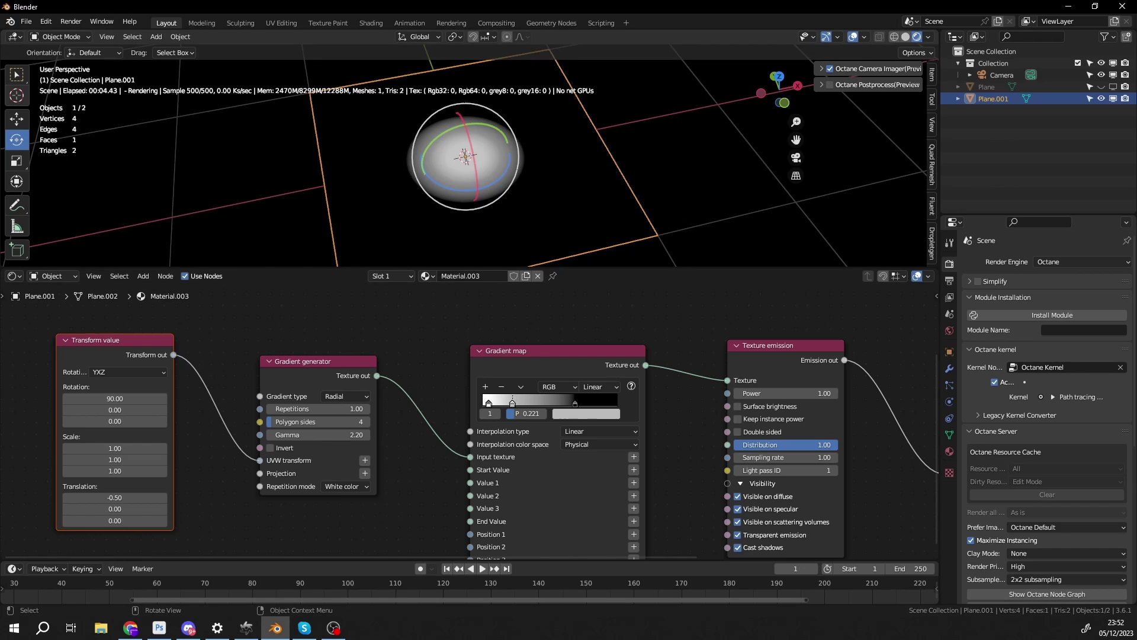
click(17, 118)
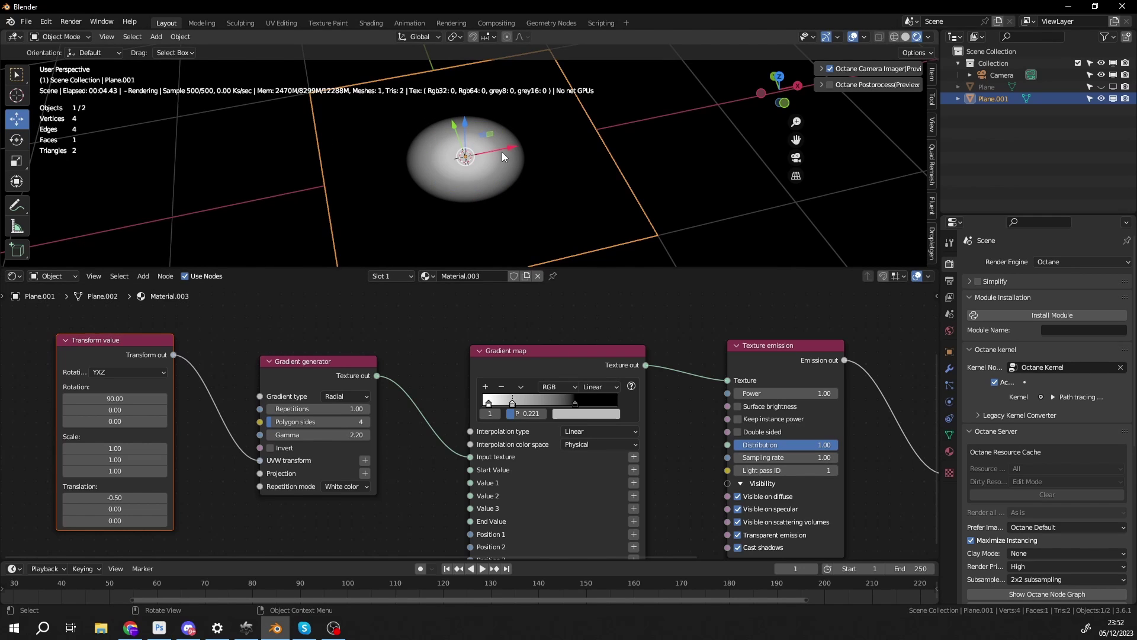
drag(506, 151, 632, 132)
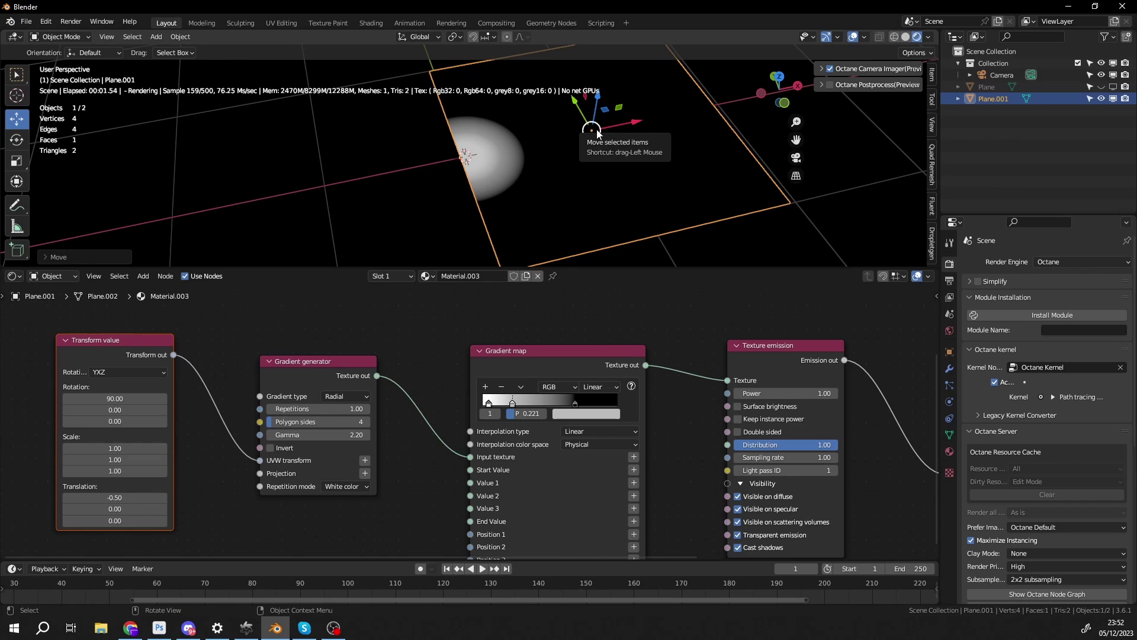
key(ctrl+z)
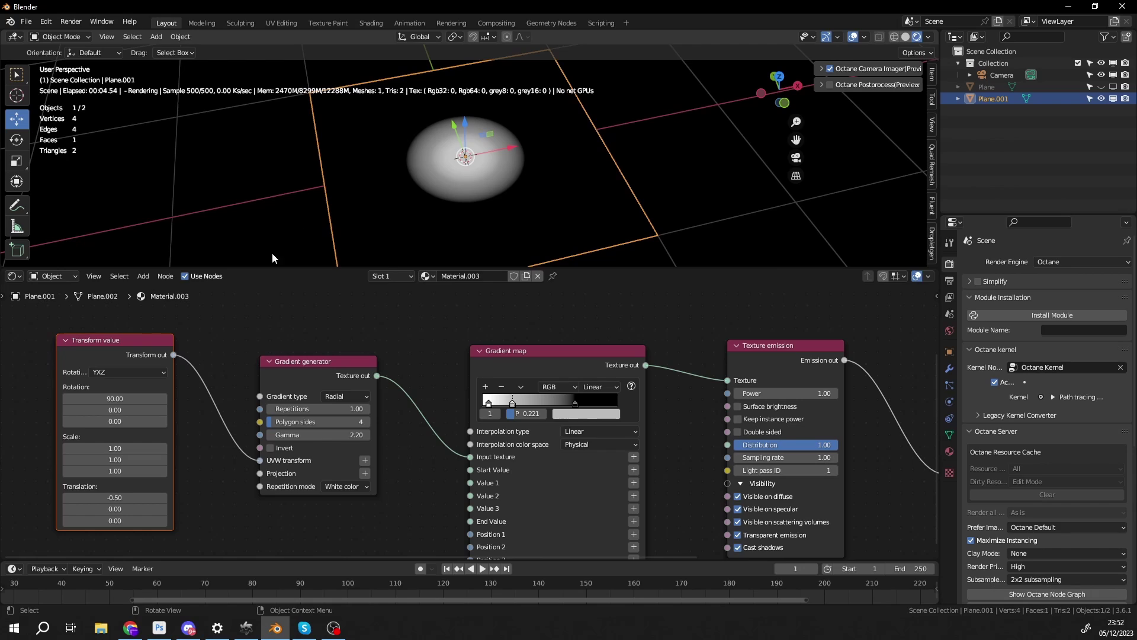
Step: Unlink the transform, add an XYZ to UVW projection to the gradient, and nudge the plane along X
drag(260, 462, 230, 423)
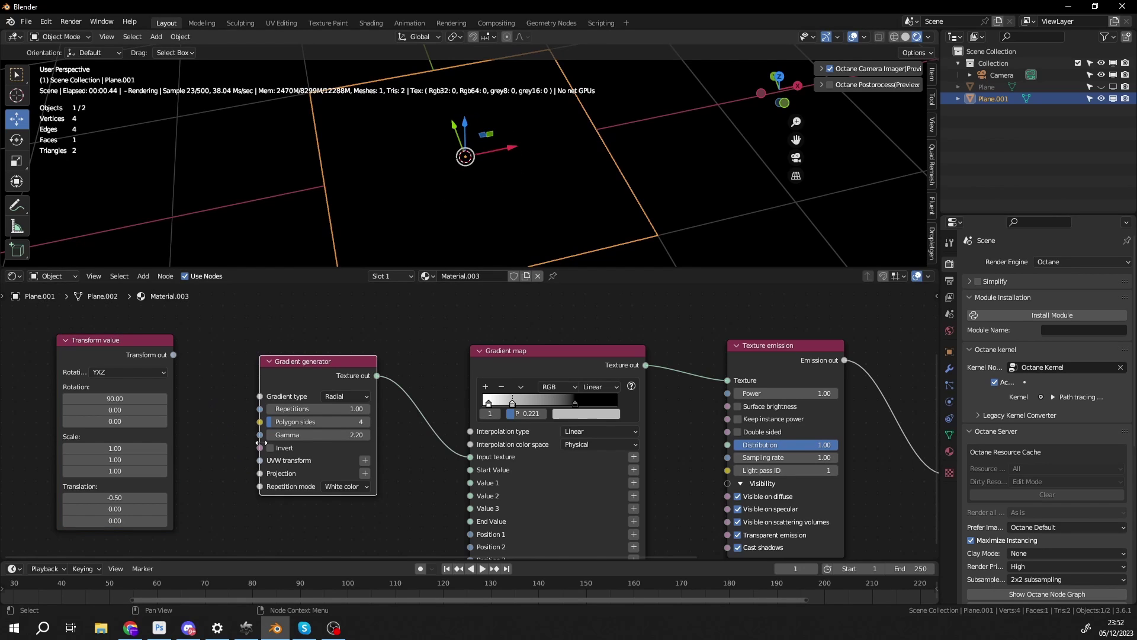
click(365, 474)
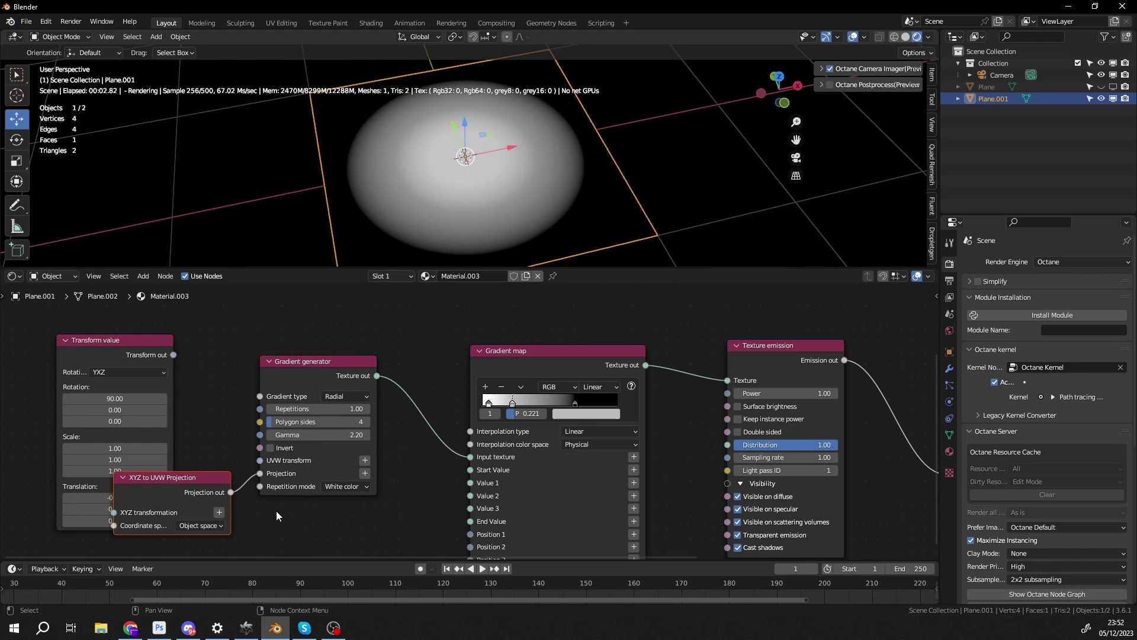
key(g)
key(x)
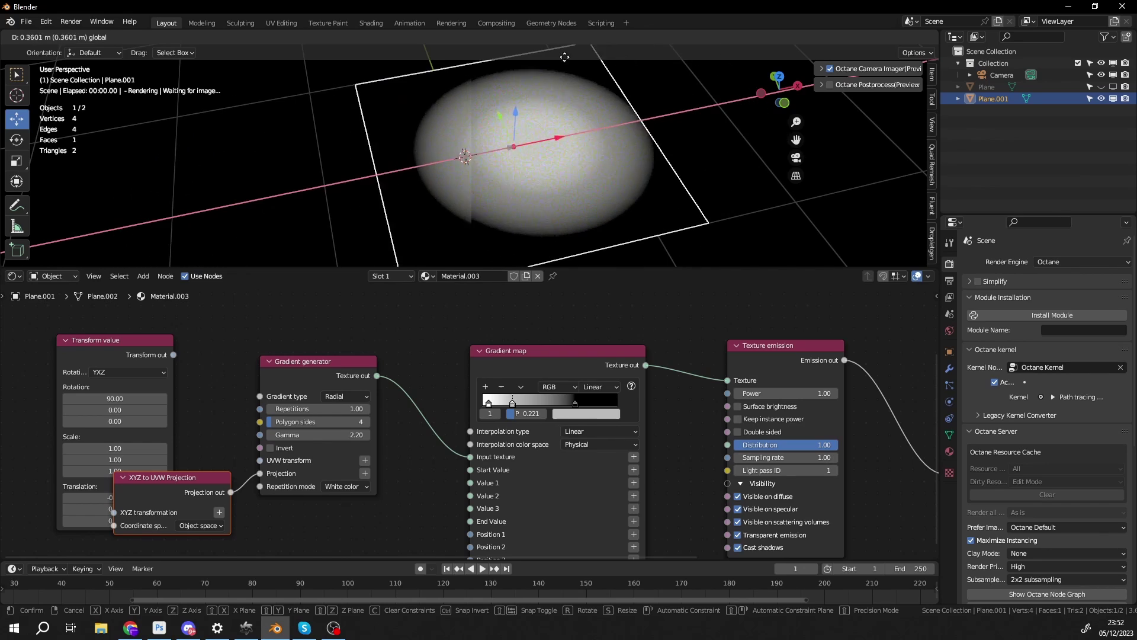
click(545, 64)
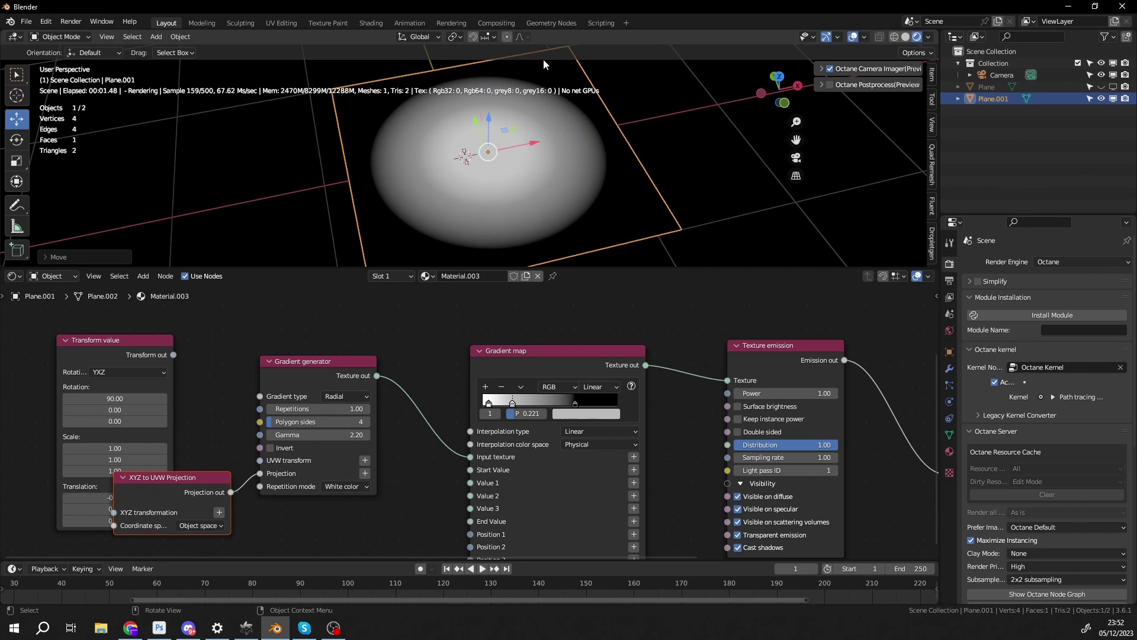
Step: Feed the Transform value into the projection, zero Rotation X and Translation X, and set Scale X to -0.44
middle_drag(229, 407, 388, 369)
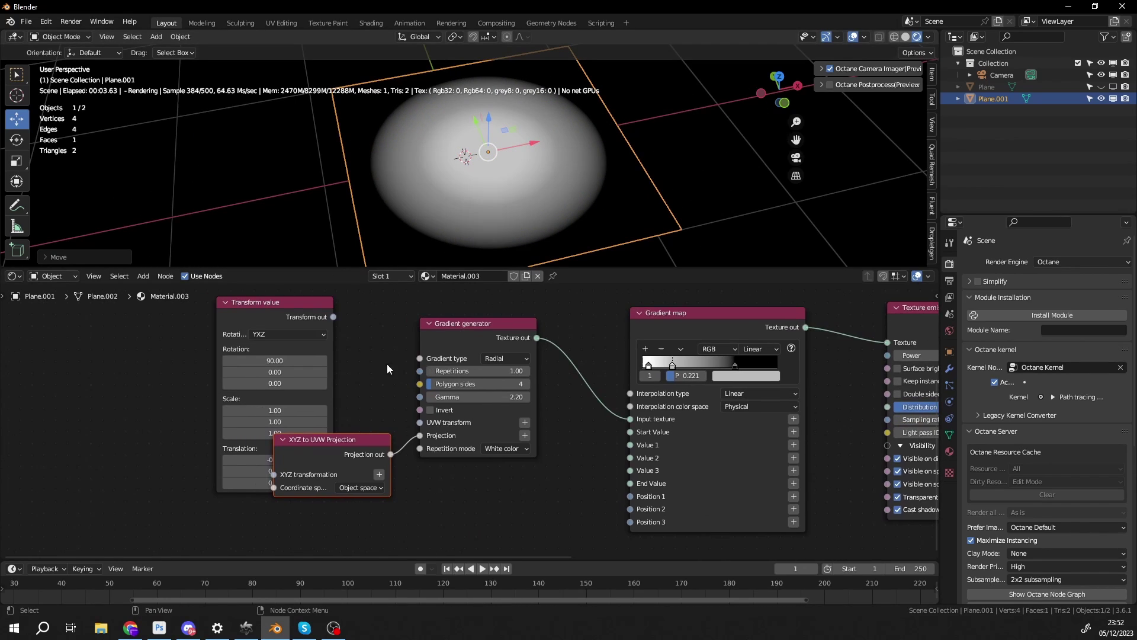
drag(276, 307, 272, 474)
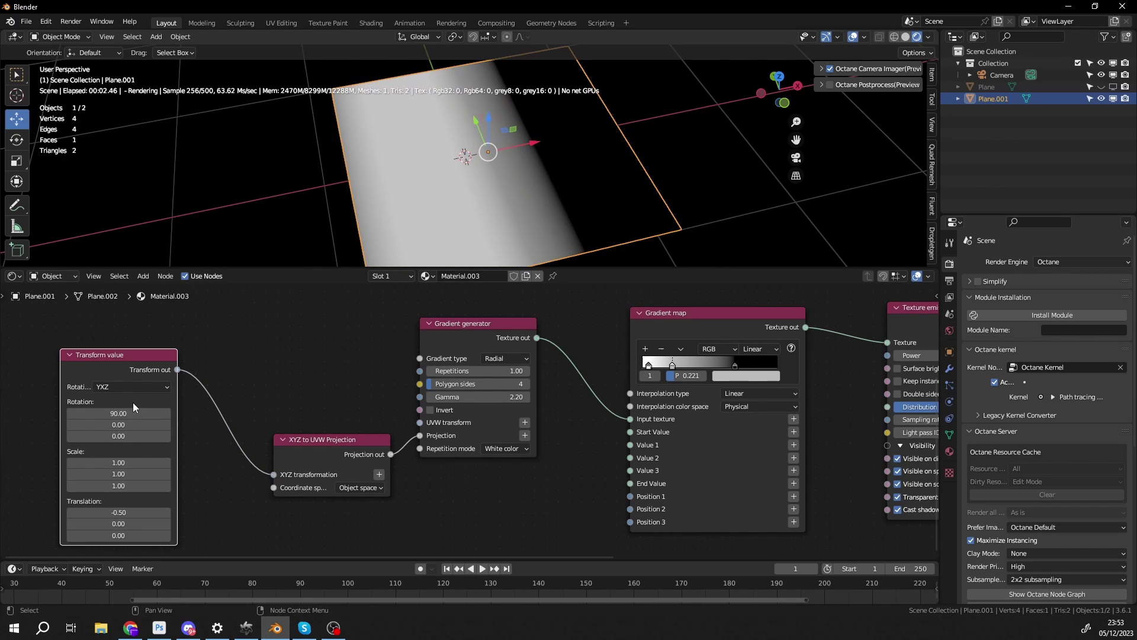
click(125, 412)
text(0)
key(Return)
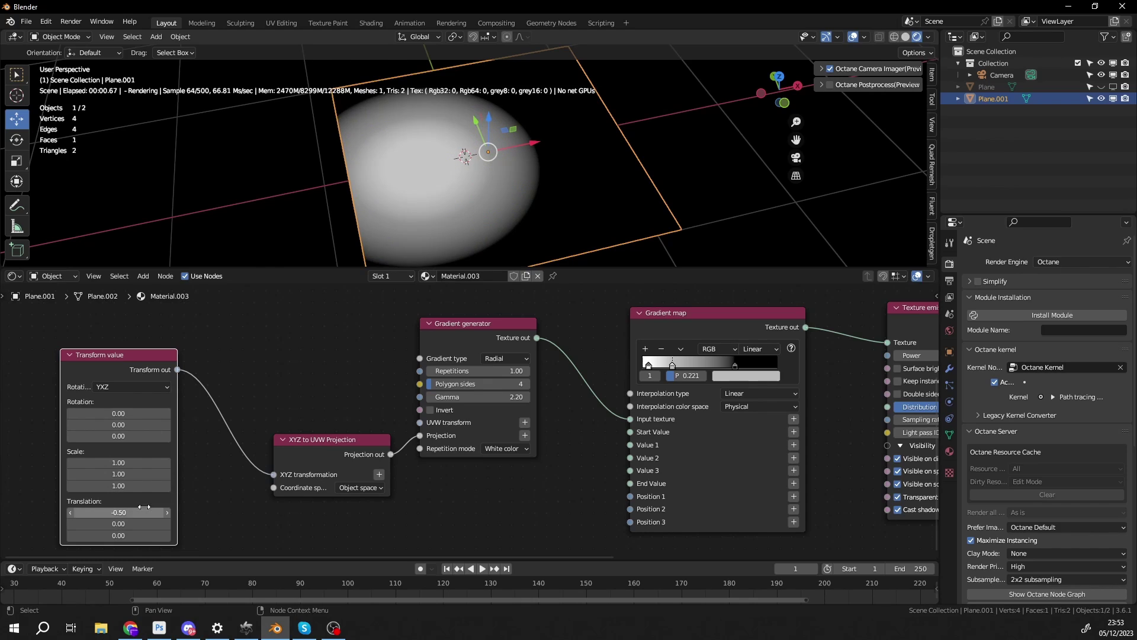
click(144, 512)
text(0)
key(Return)
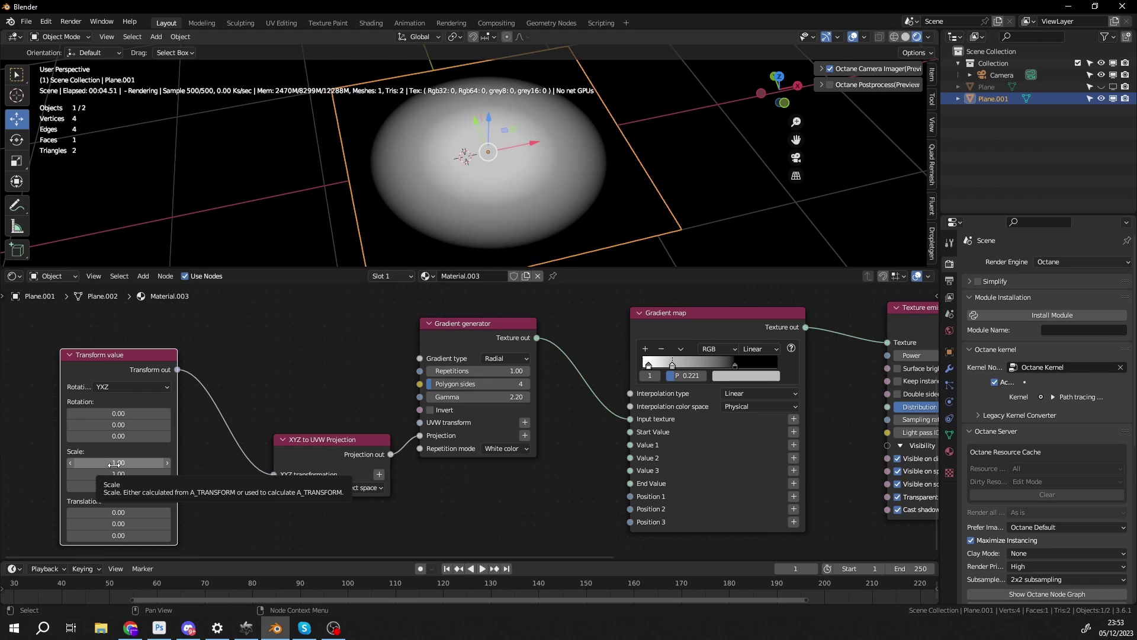
mouse_move(116, 464)
mouse_down()
mouse_move(89, 464)
mouse_move(124, 466)
mouse_up()
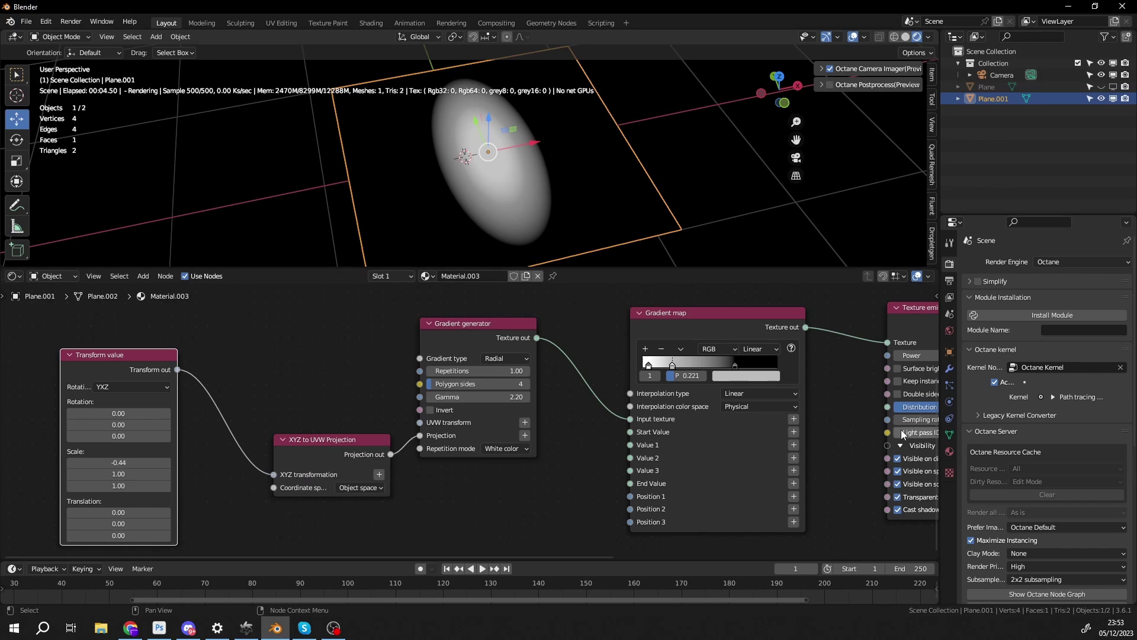
Step: Raise the emission power to 3.79 and tilt the glowing plane with the Rotate tool
middle_drag(939, 353, 788, 378)
drag(787, 378, 821, 378)
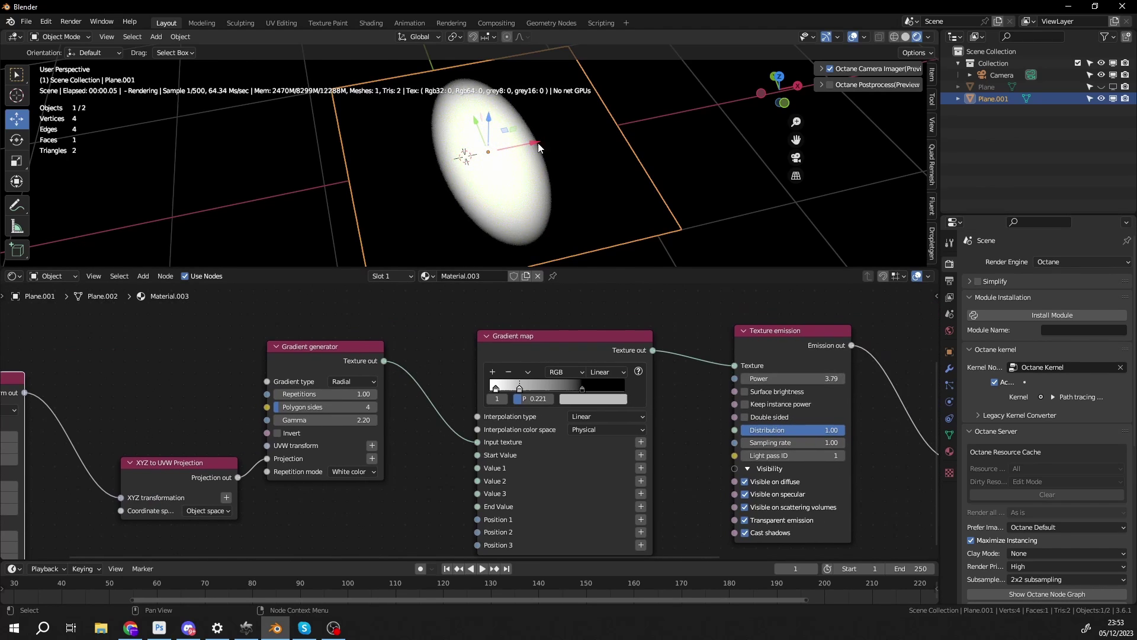
click(17, 139)
mouse_move(506, 164)
mouse_down()
mouse_move(529, 212)
mouse_move(515, 178)
mouse_up()
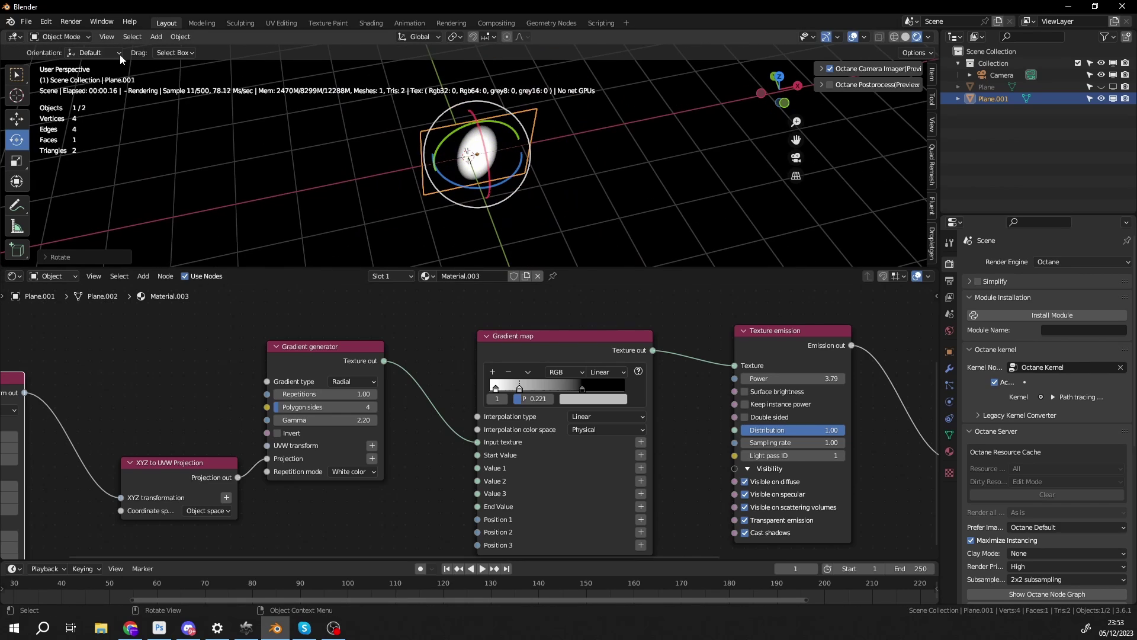
Step: Add a cube mesh to the scene beside the glowing plane
click(156, 37)
mouse_move(176, 54)
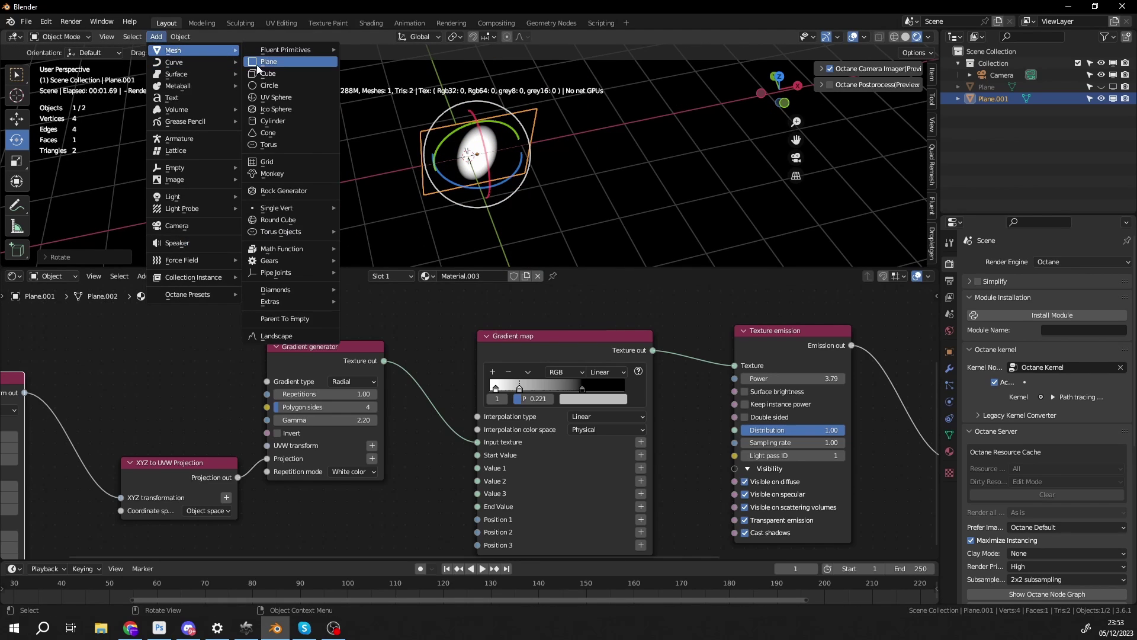
click(268, 75)
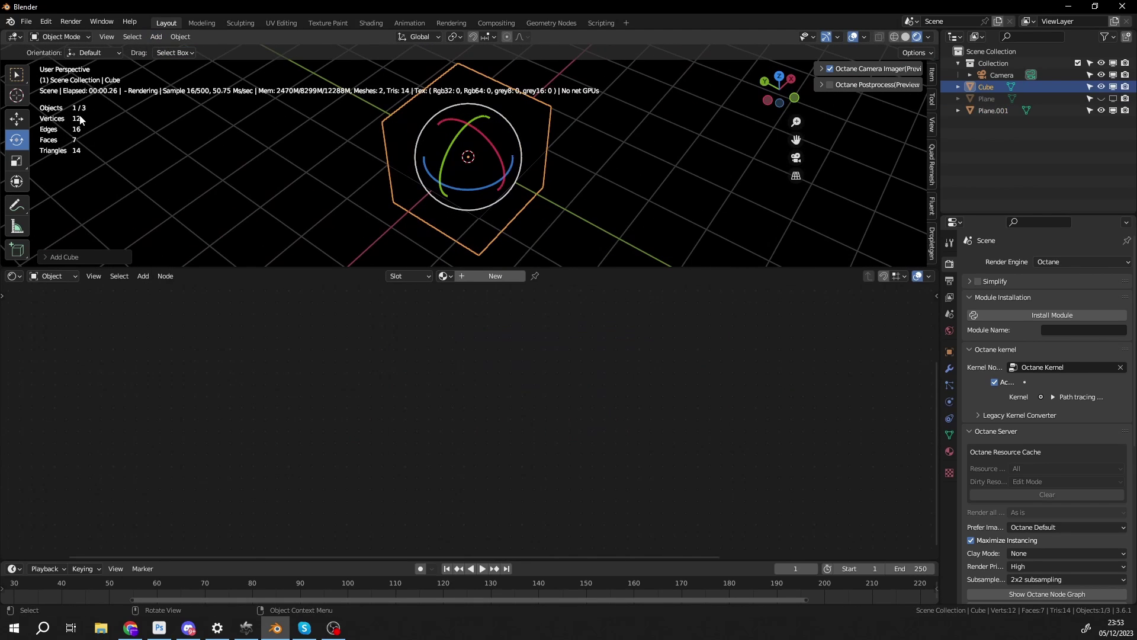
Step: Move the cube down along Z below the glow, then select Plane.001
click(17, 118)
drag(468, 156, 552, 253)
key(z)
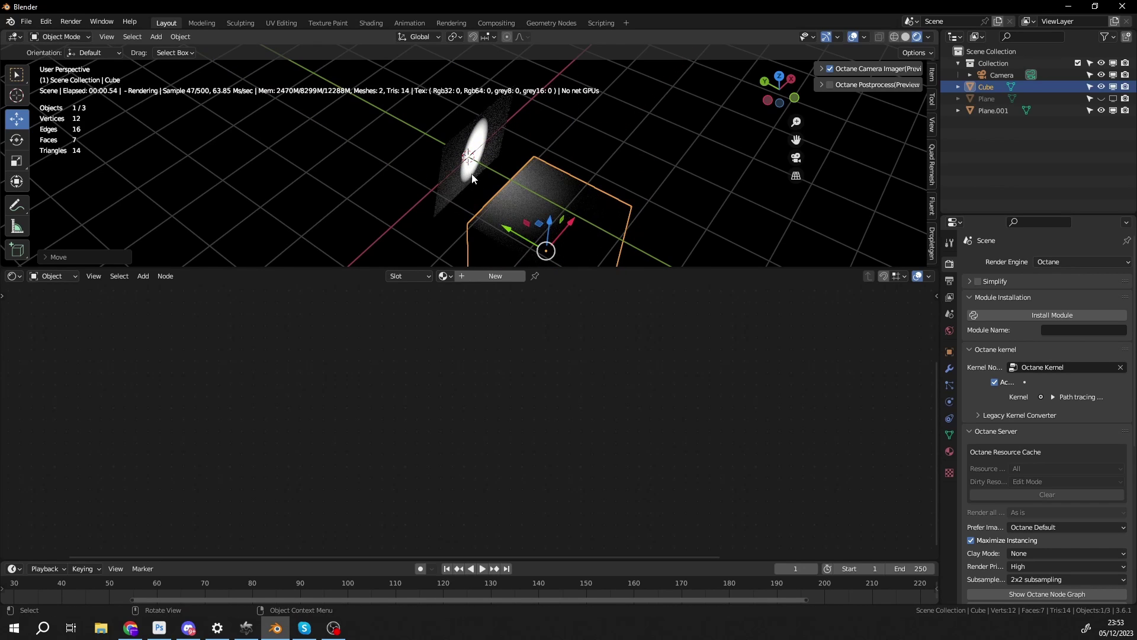
click(472, 177)
Step: Scale the glowing plane up about 2.76 times and shift it up and left over the cube
key(s)
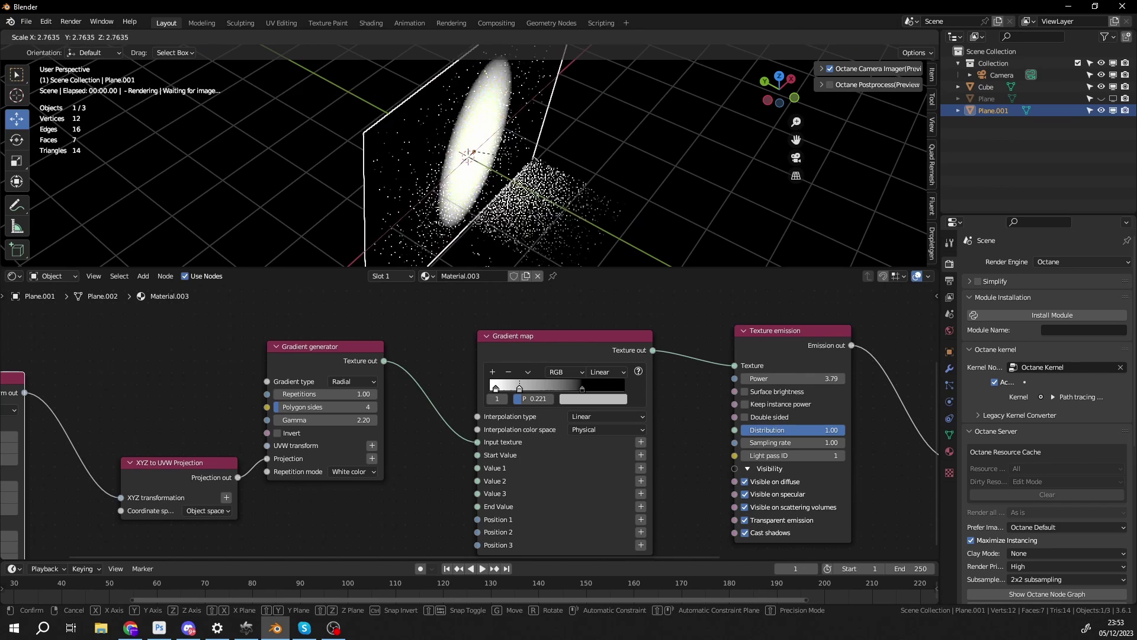
click(544, 166)
key(g)
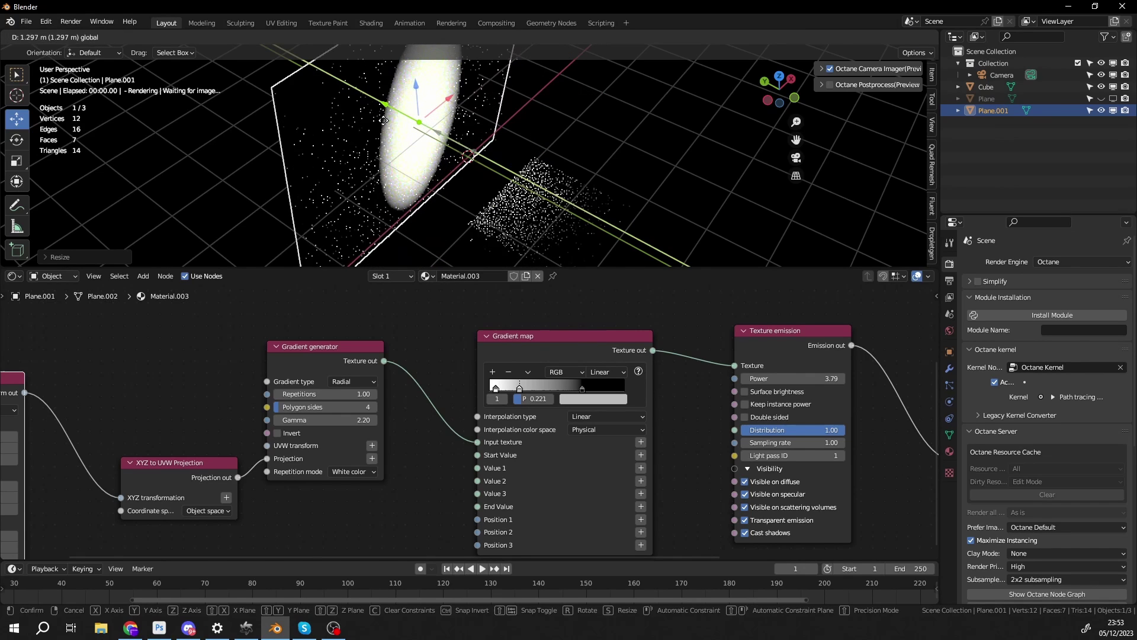
click(382, 120)
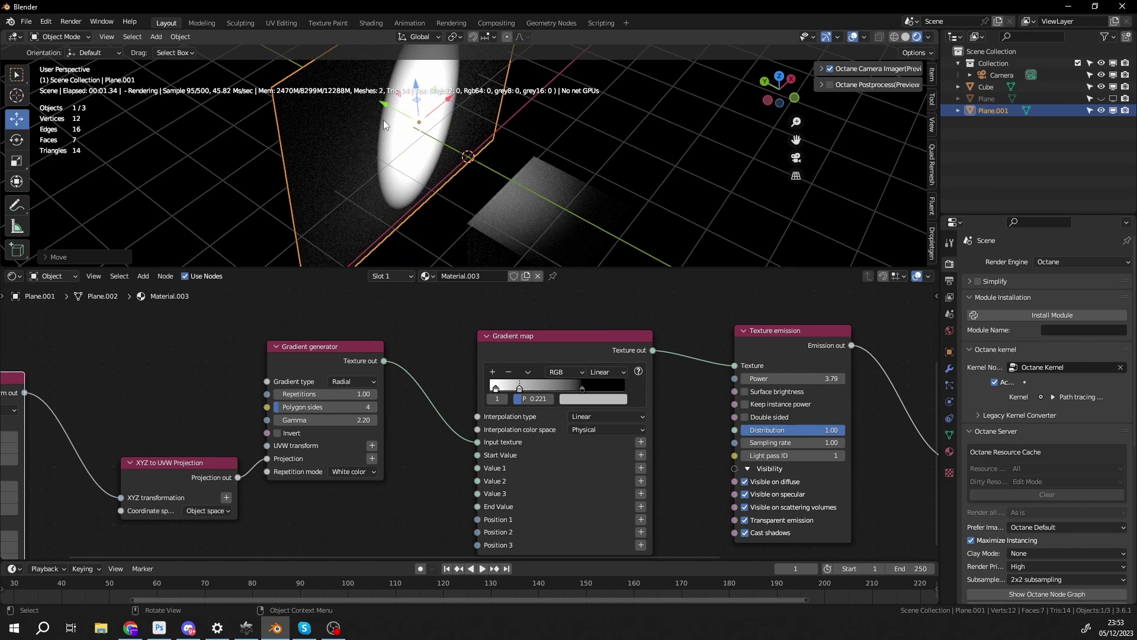